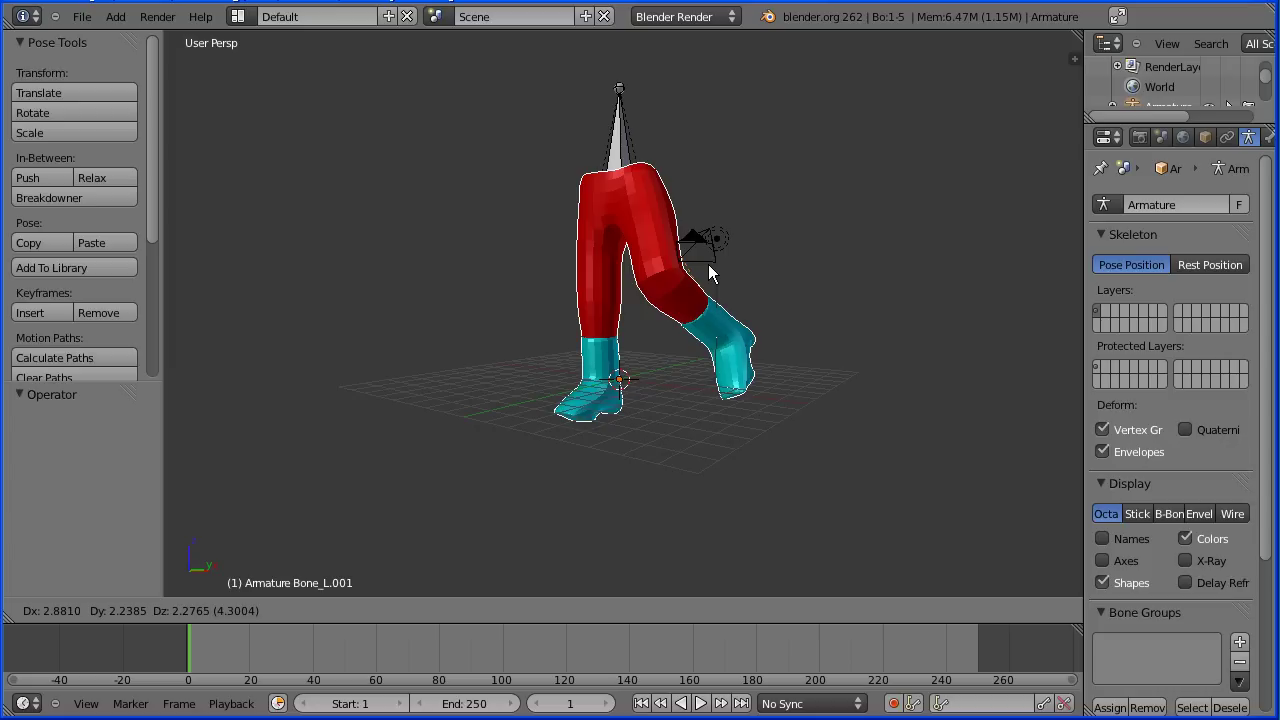
Confirm the leg bone's new pose, moved about 2.881, 2.239, 2.276 to lift the foot.
left_click(710, 272)
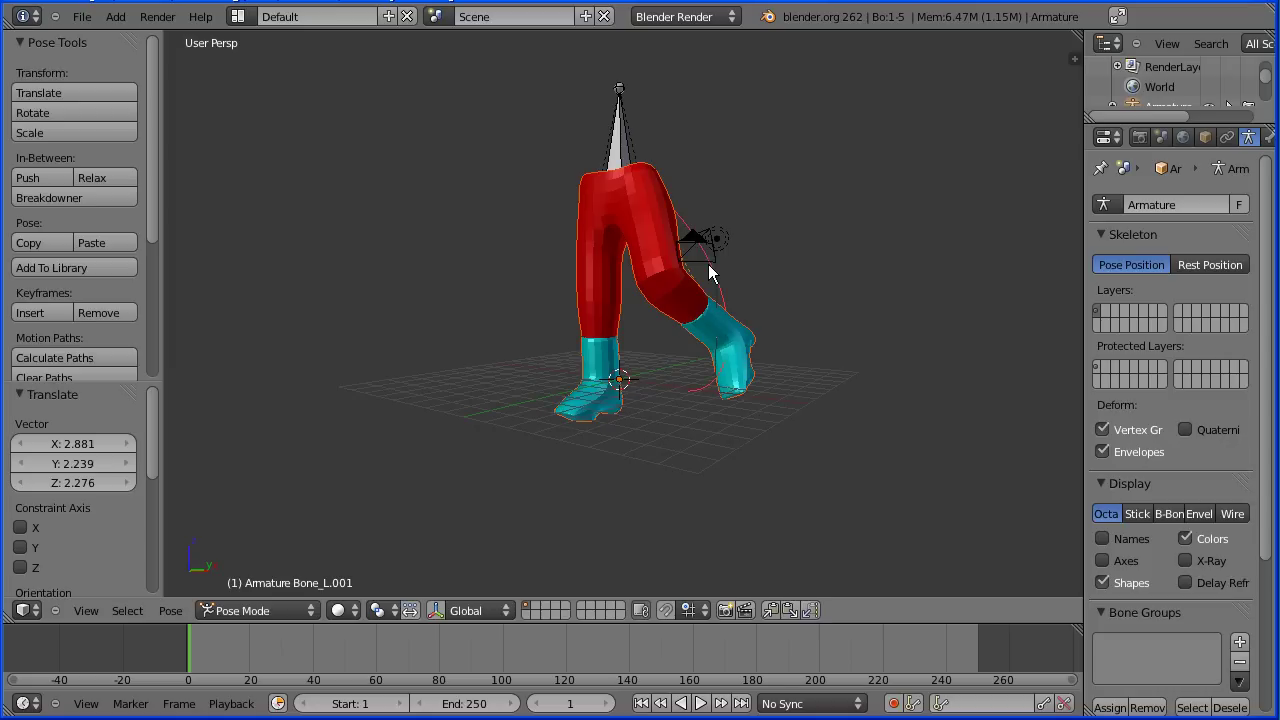
Start a fresh scene, then open lowTut6.blend from the recent files.
left_click(82, 16)
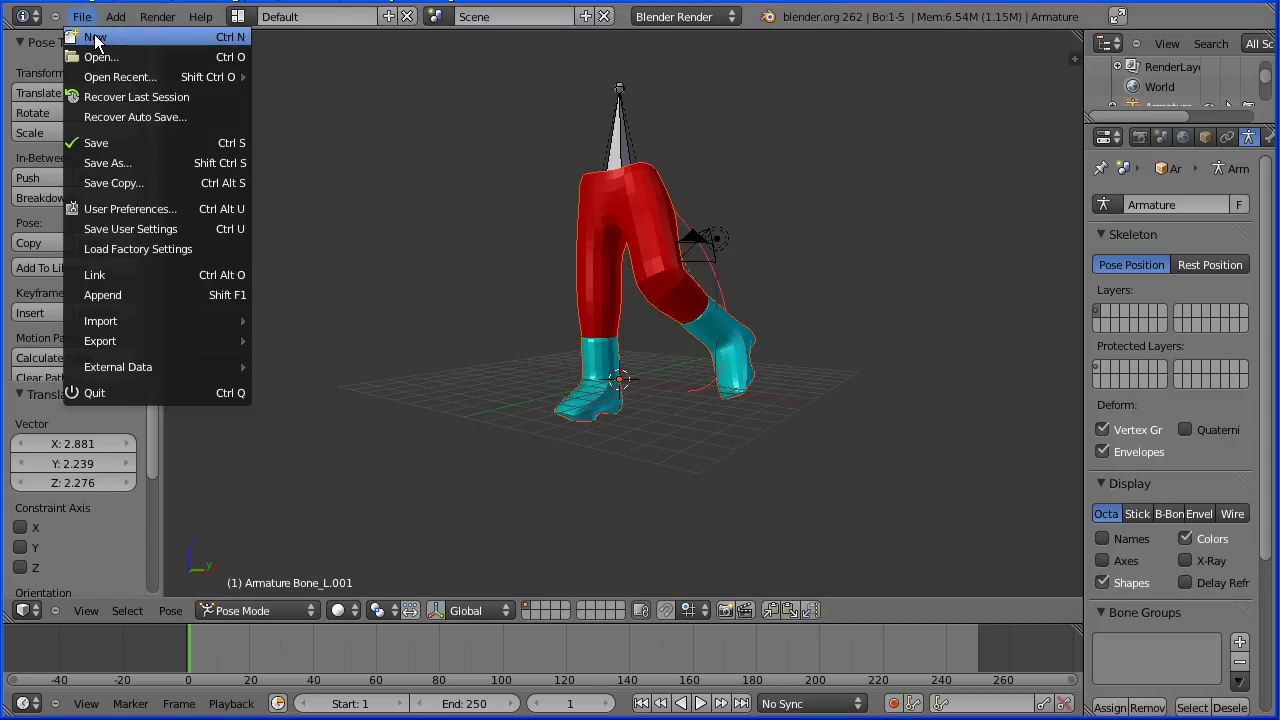
left_click(86, 34)
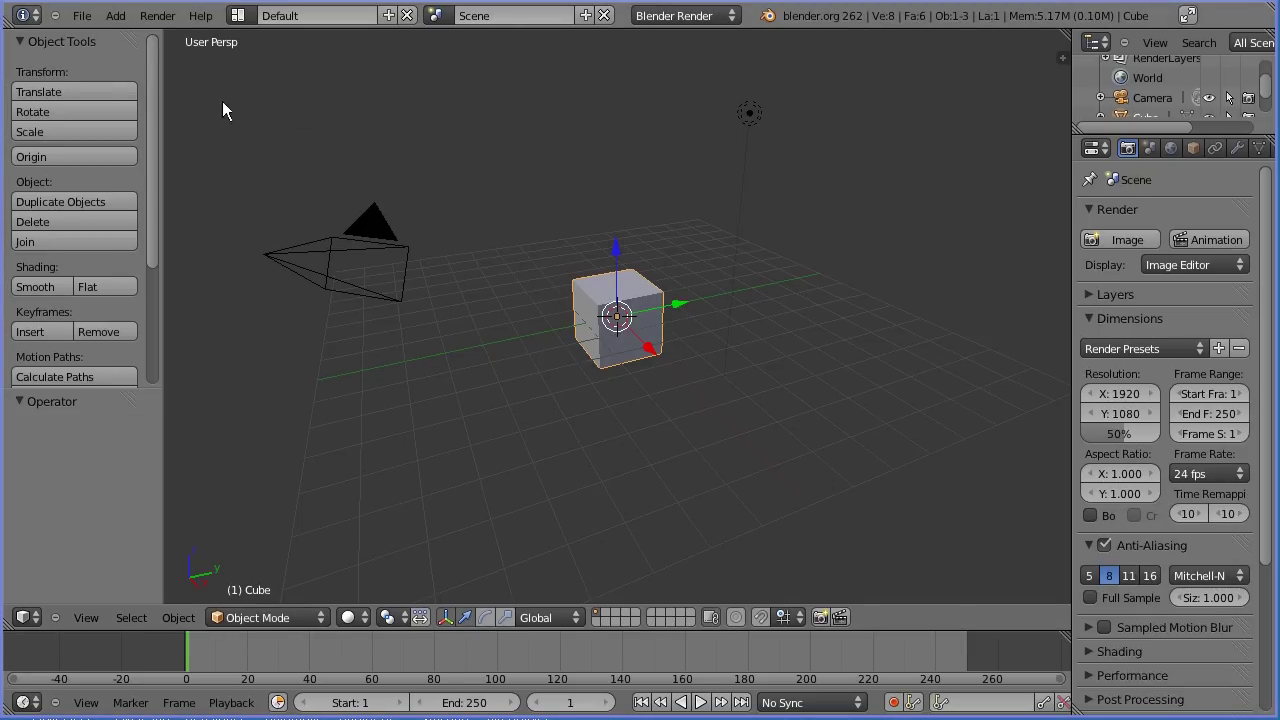
left_click(22, 15)
left_click(82, 16)
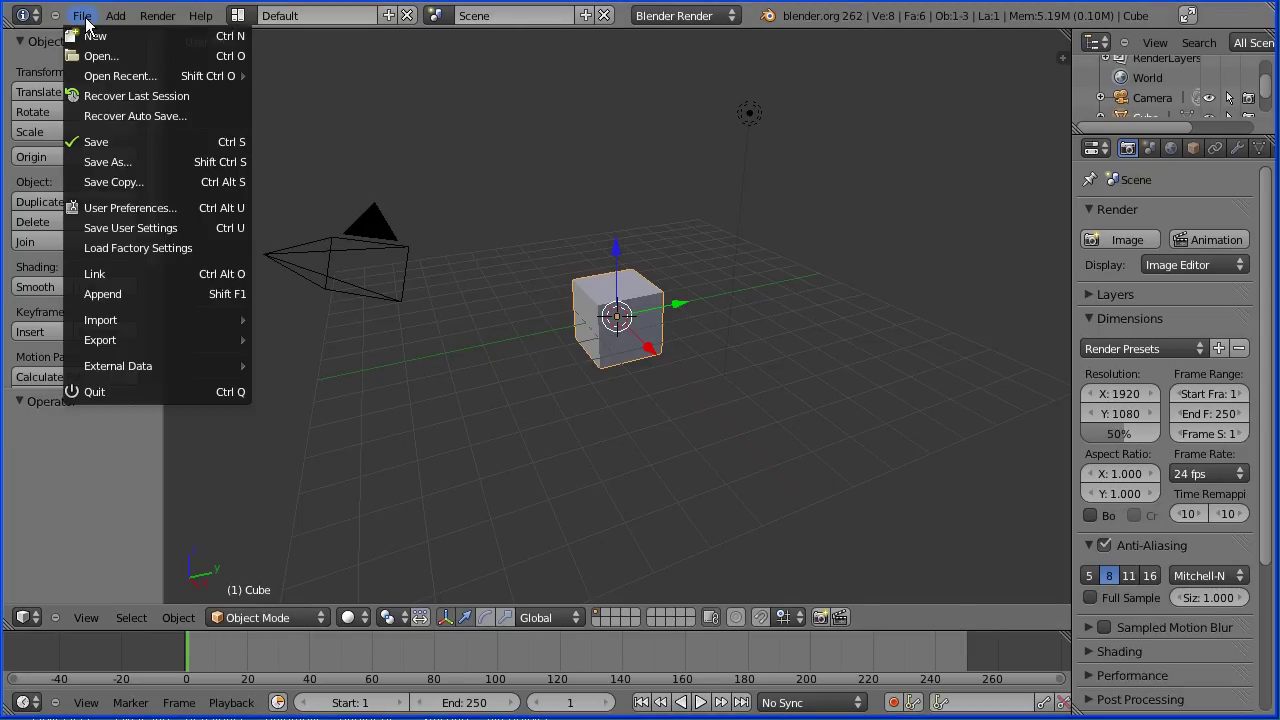
mouse_move(176, 75)
left_click(336, 78)
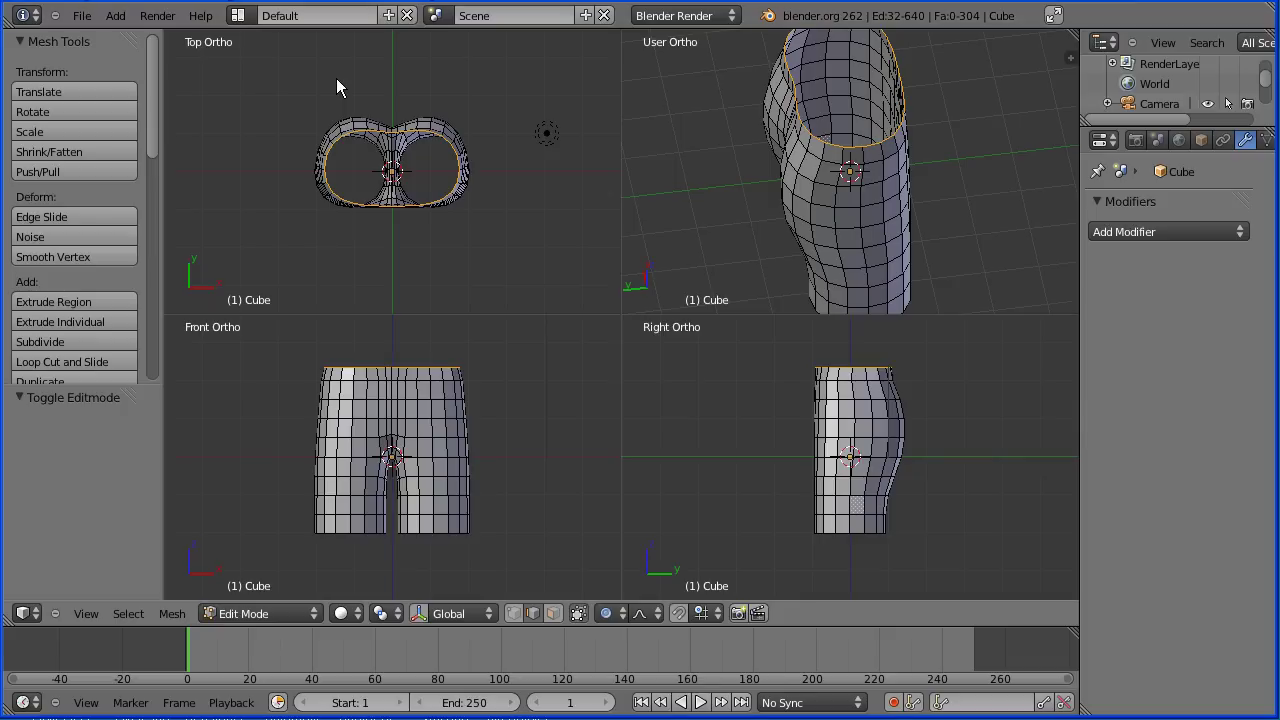
Box-select the whole left half of the shorts, front and back, with occlusion off.
right_click(351, 410)
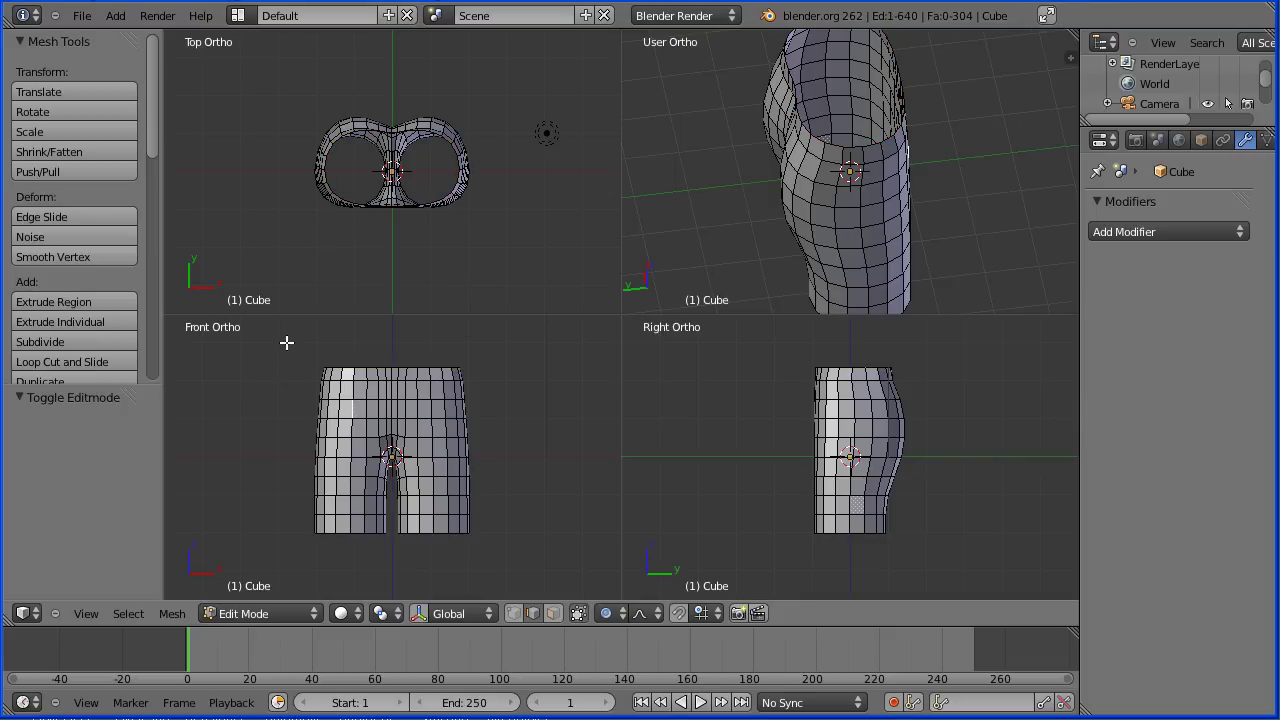
key("b")
left_click_drag(283, 345, 389, 571)
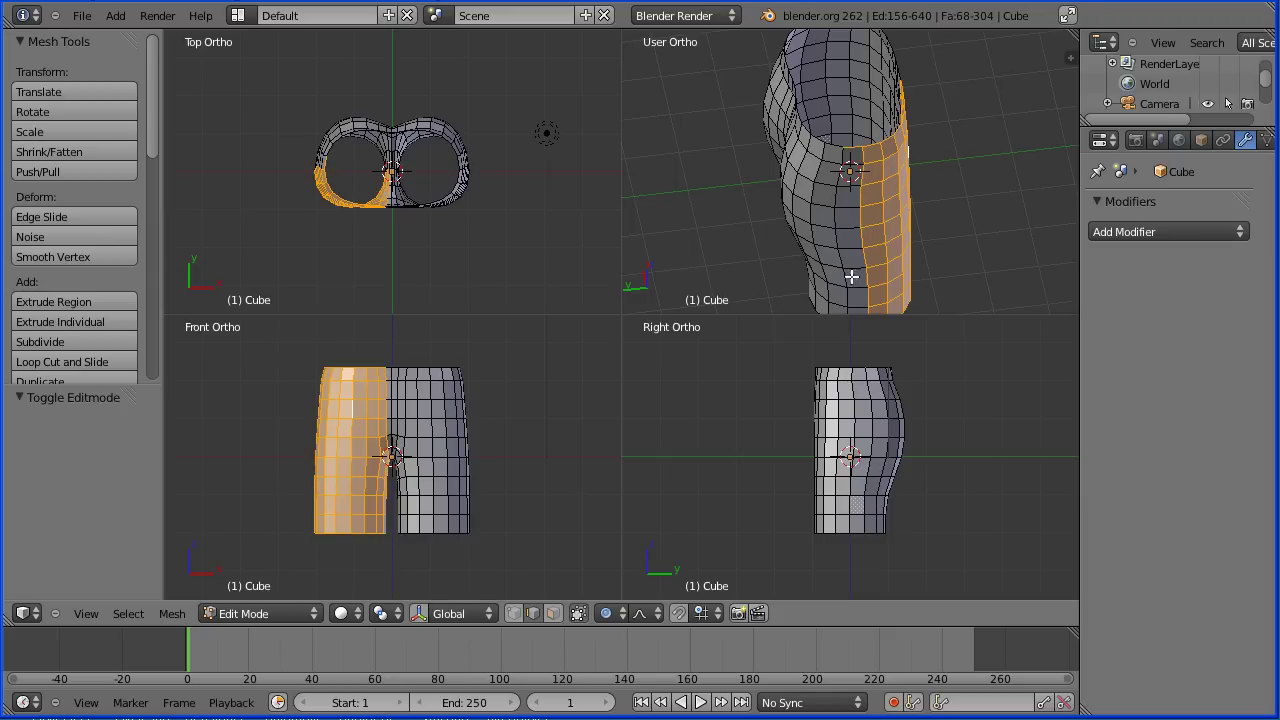
left_click(579, 614)
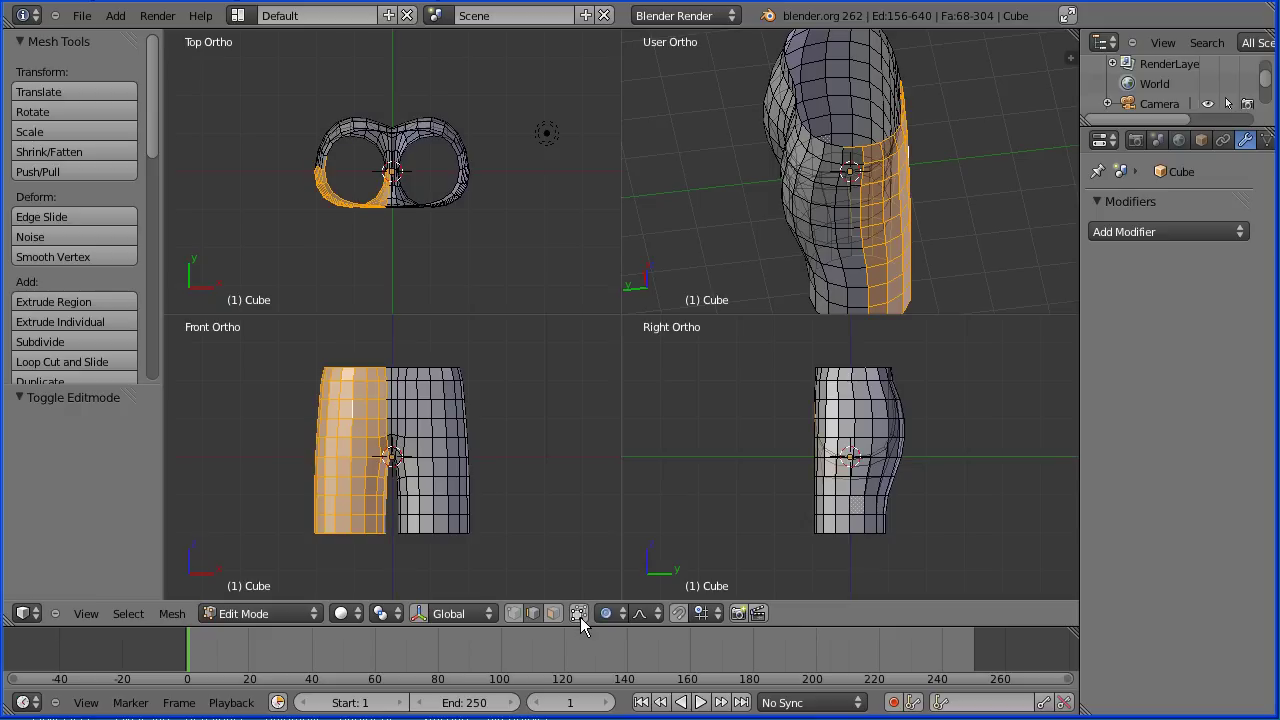
key("b")
left_click_drag(279, 341, 388, 562)
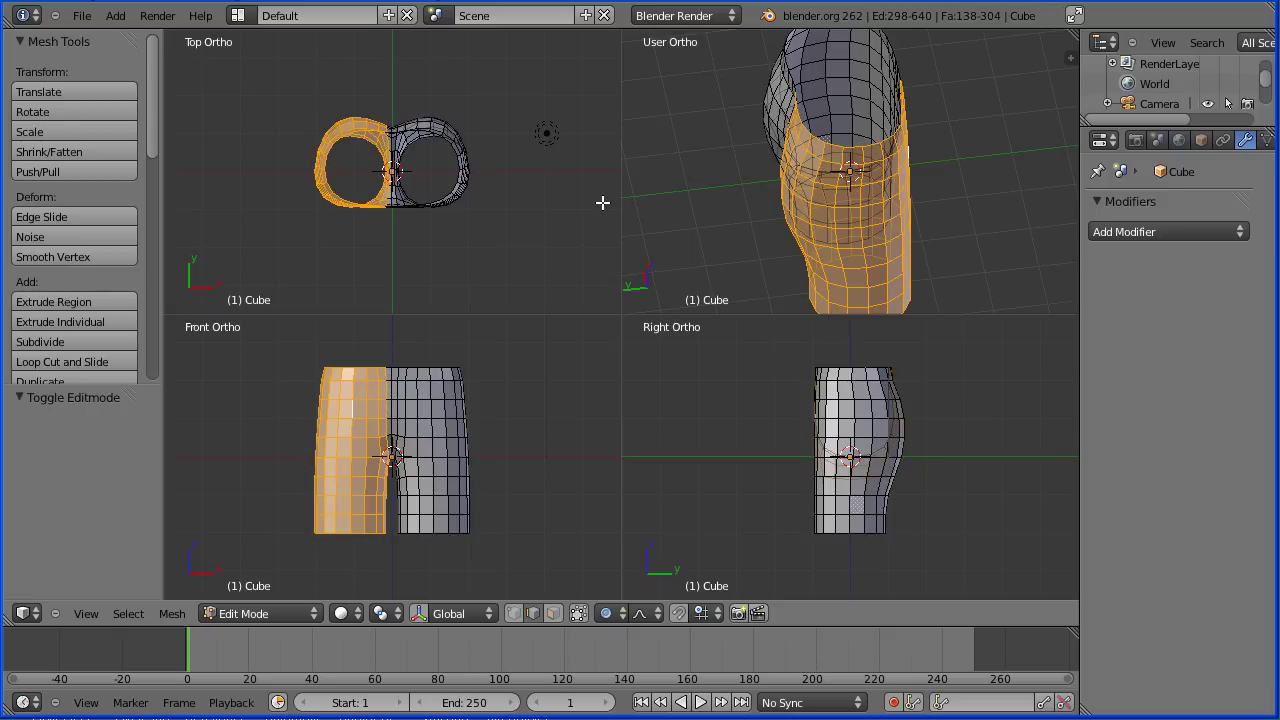
Delete the left-half vertices, add an X-axis Mirror modifier, and select the bottom edge loop.
key("x")
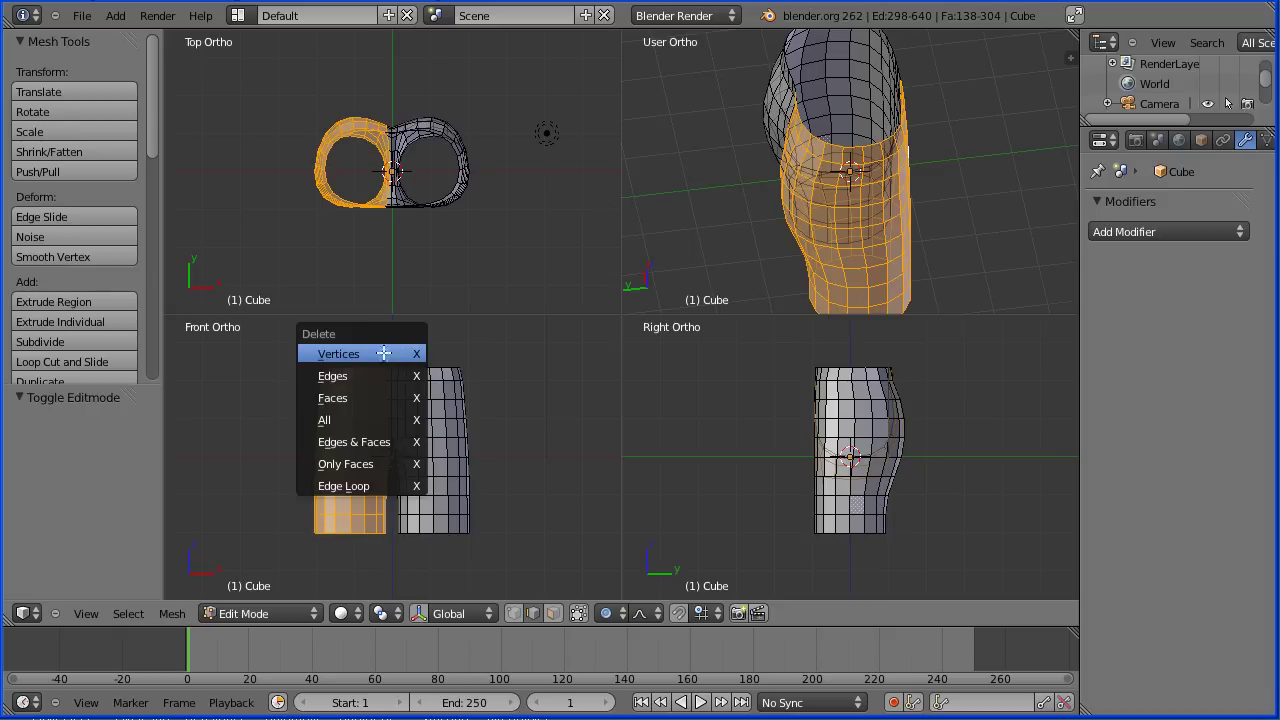
left_click(372, 354)
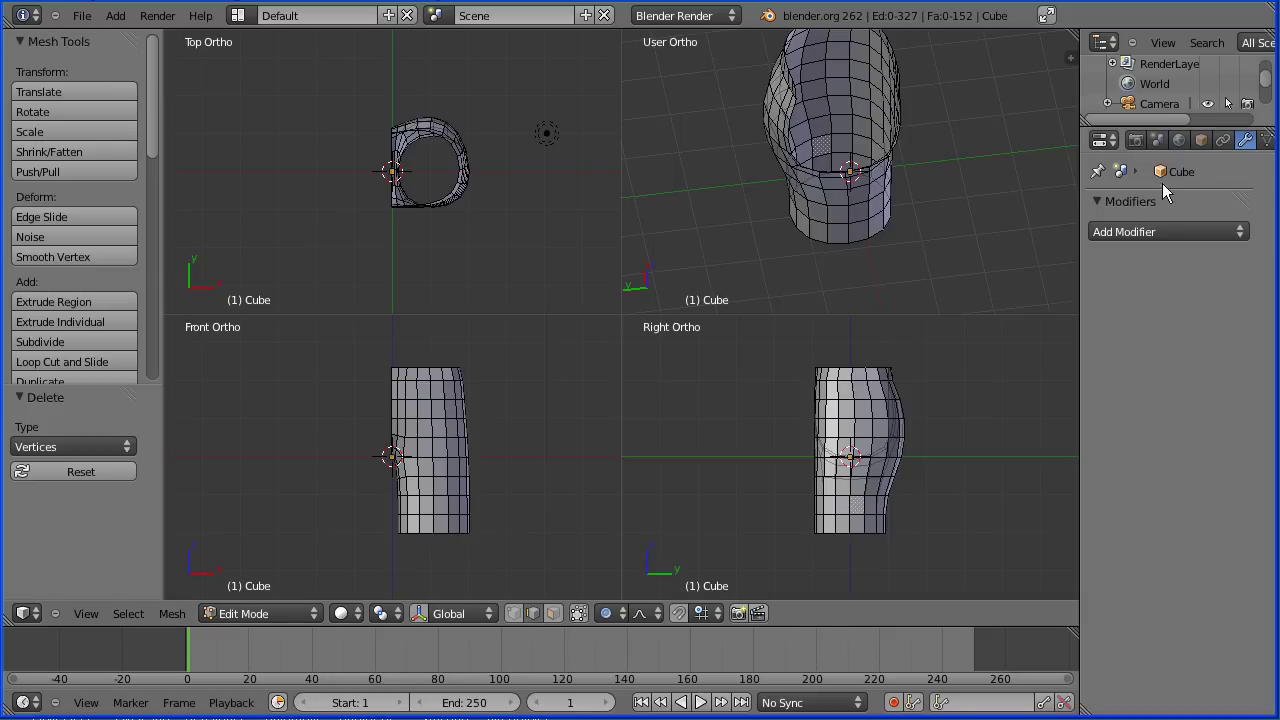
left_click(1193, 236)
left_click(851, 431)
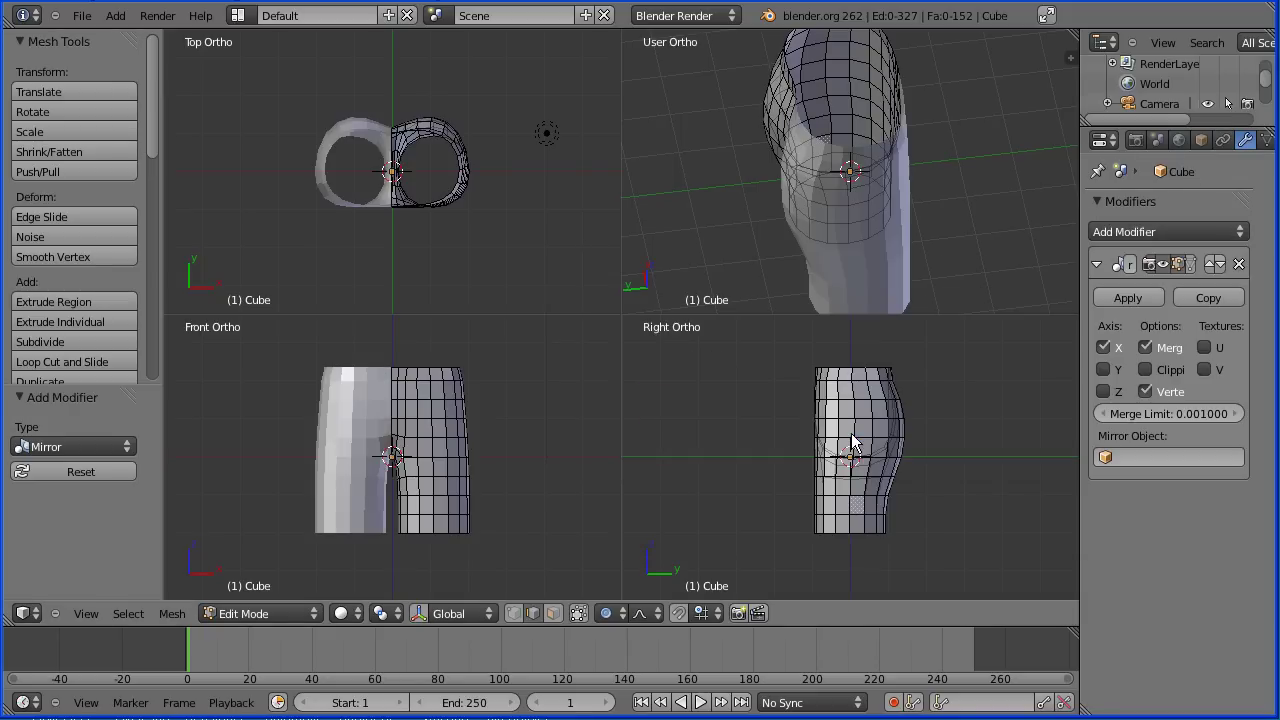
right_click(439, 533, "alt")
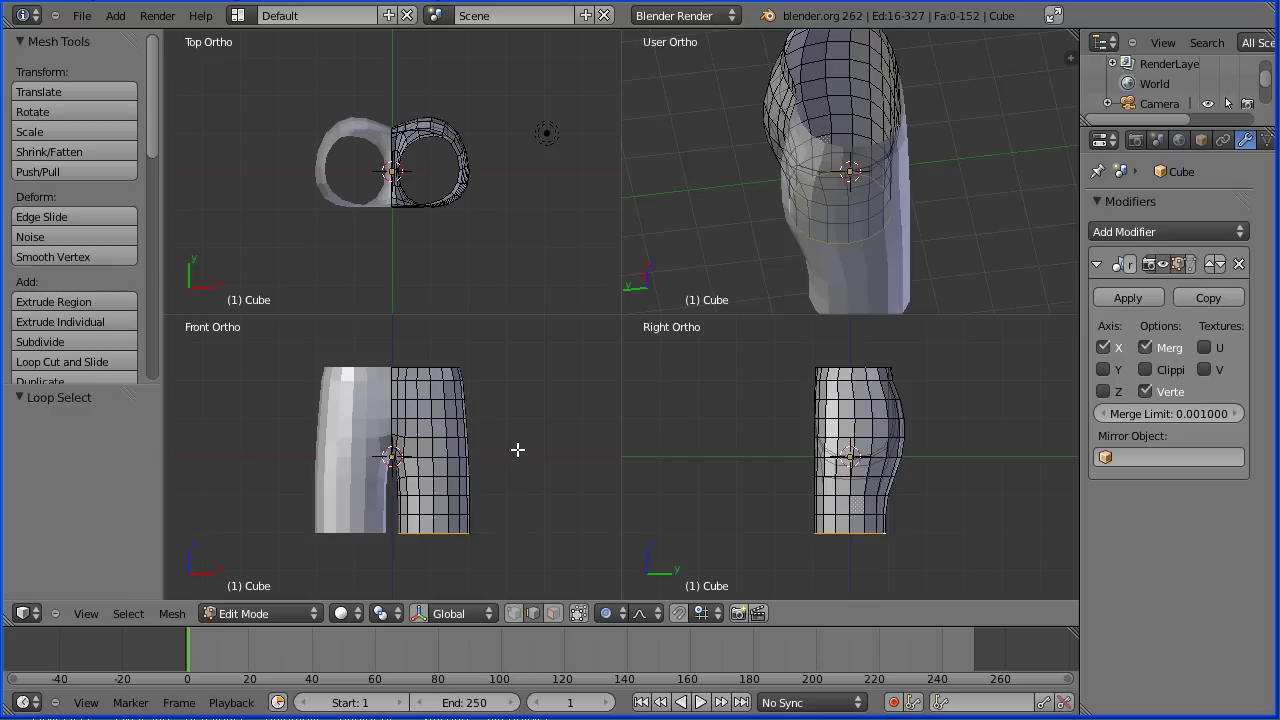
scroll(517, 450, "down", 1)
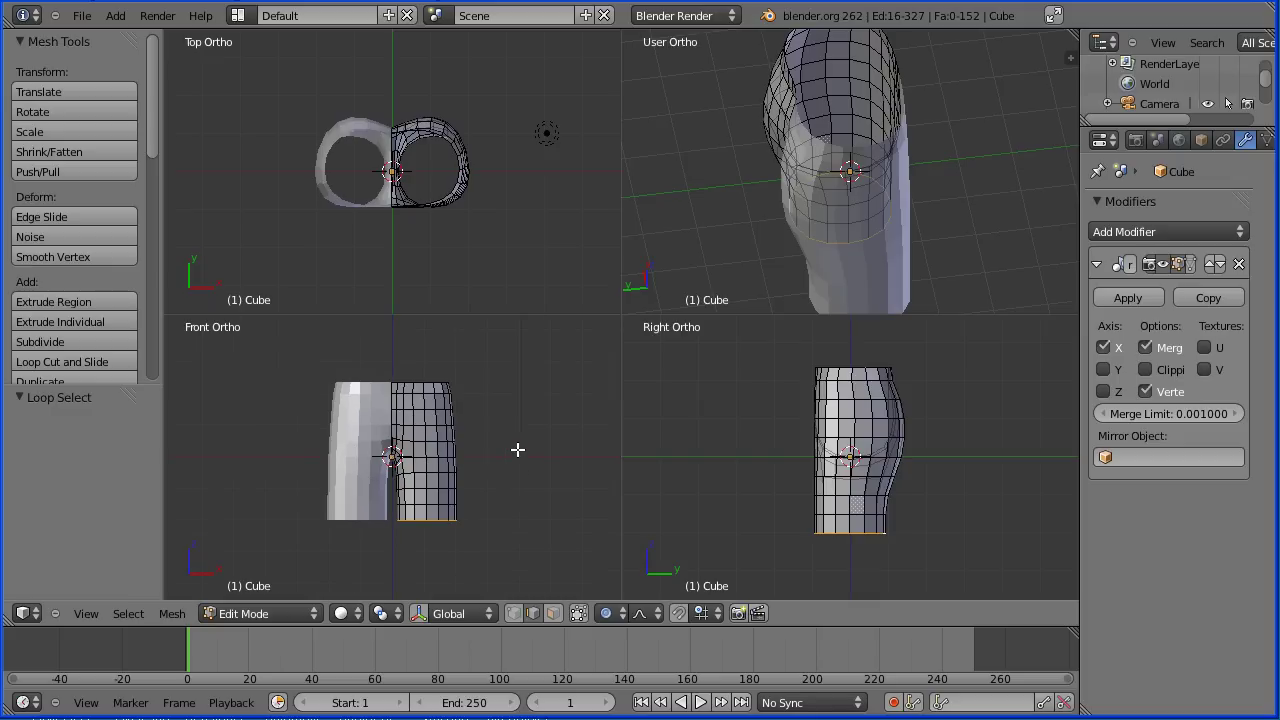
Extrude the shorts' bottom edge loop 3.5 units straight down along Z.
middle_click_drag(511, 485, 523, 423, "shift")
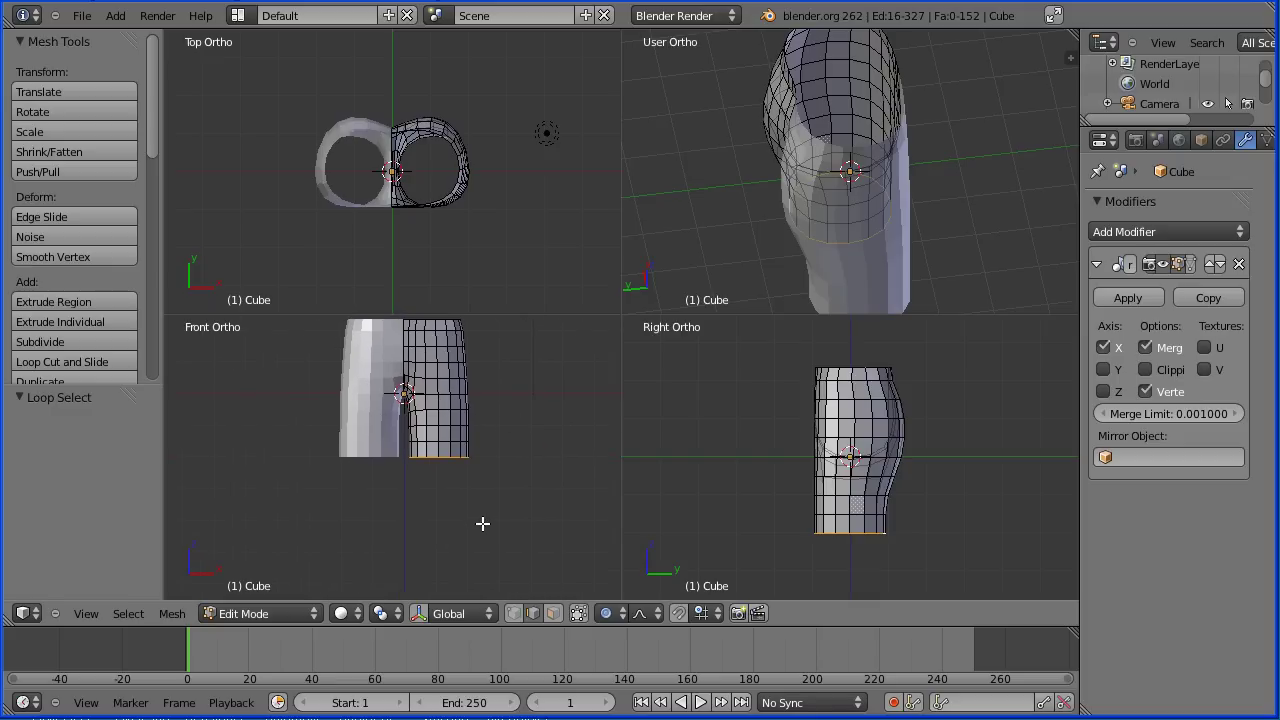
key("e")
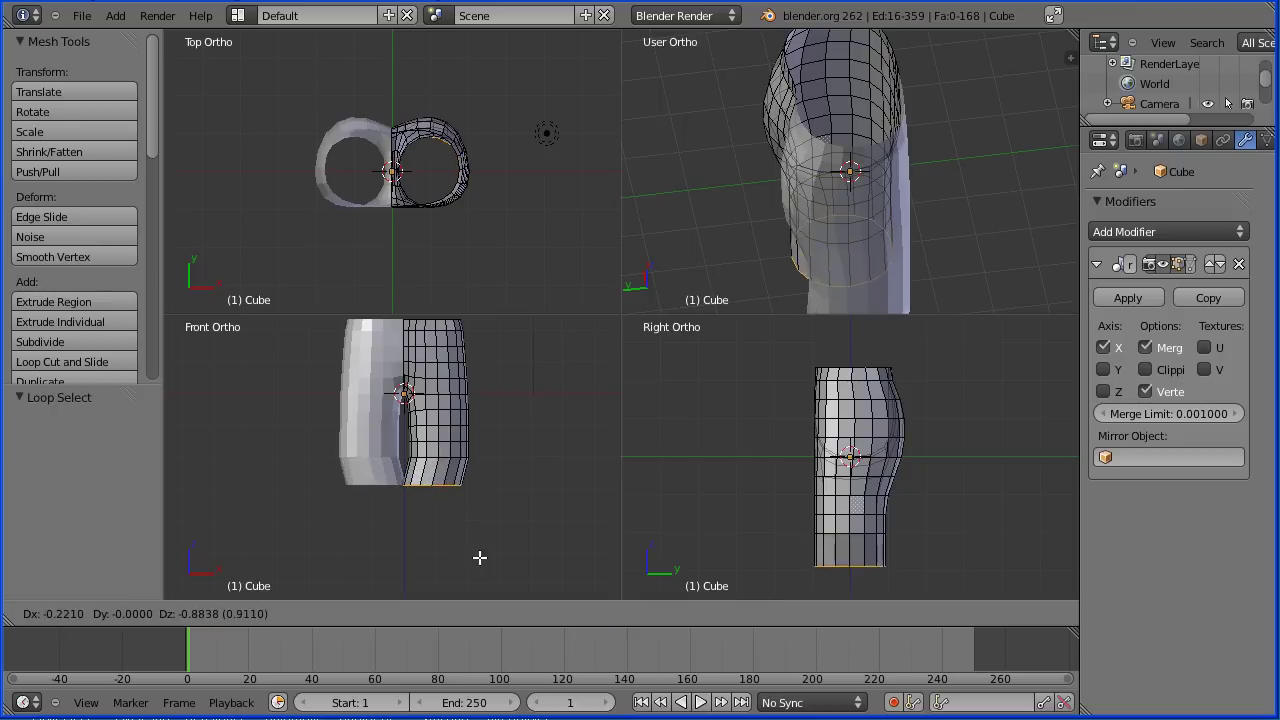
key("z")
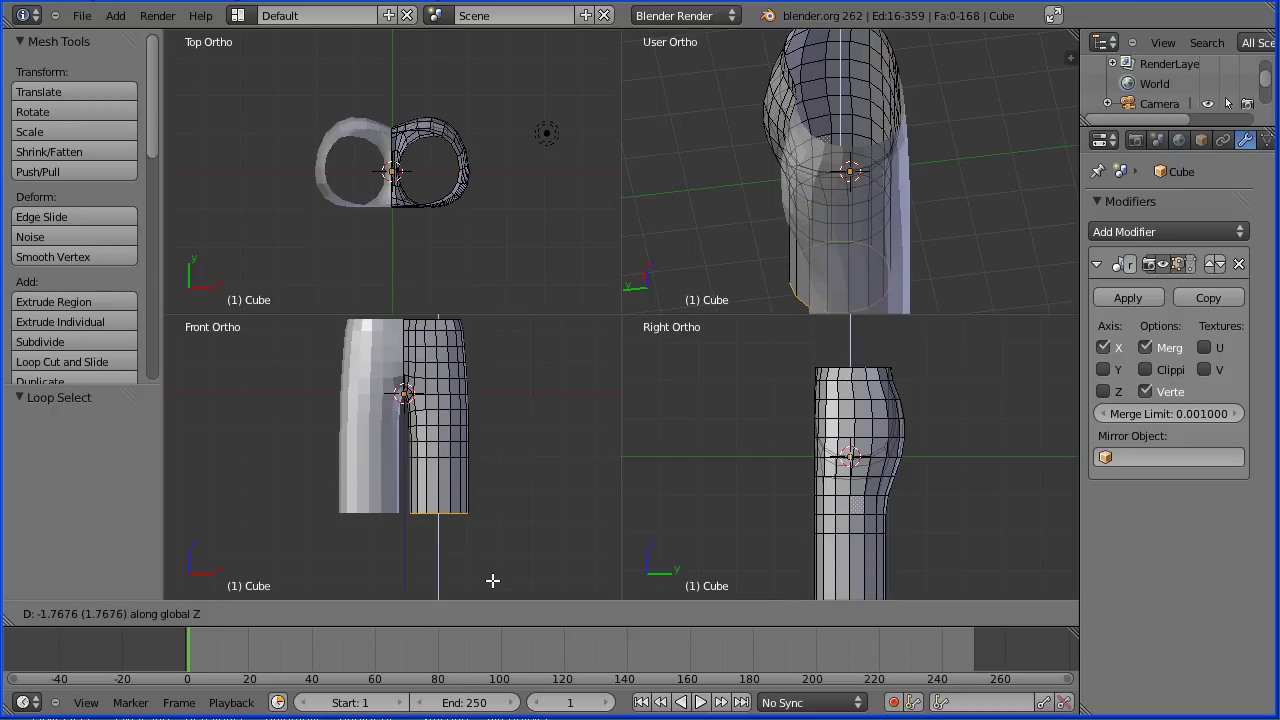
type("0")
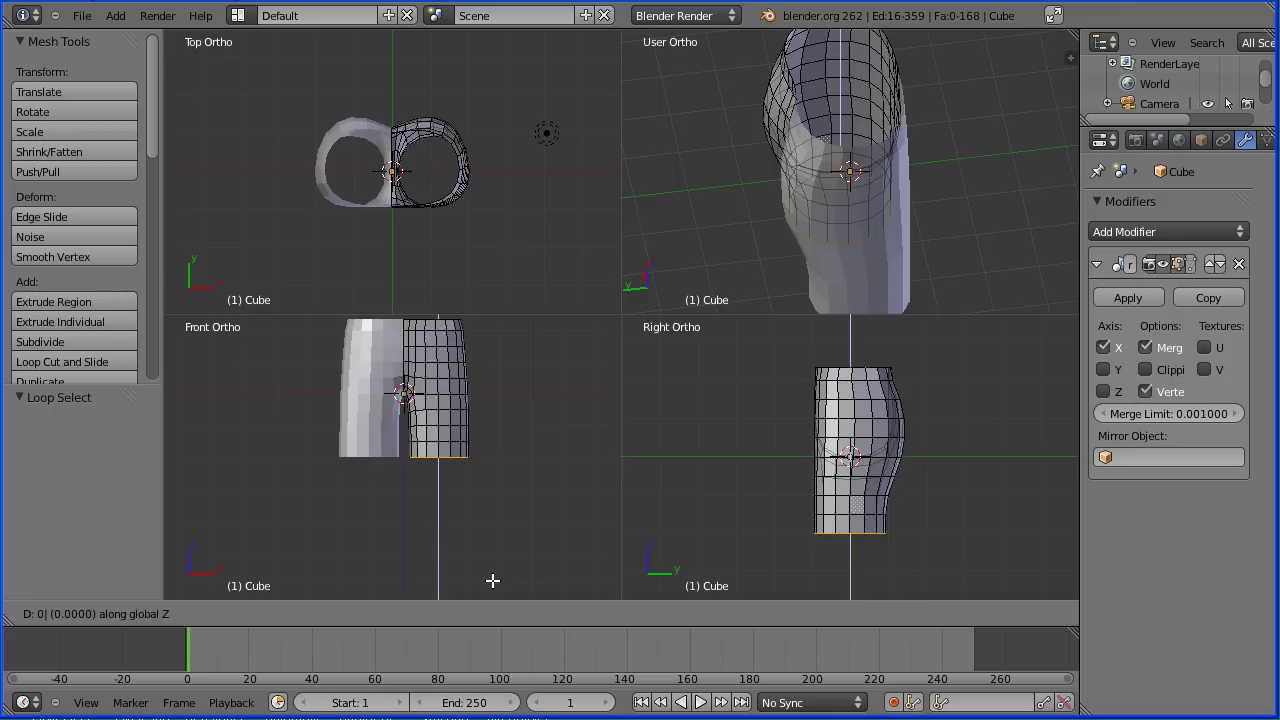
type("-3.5")
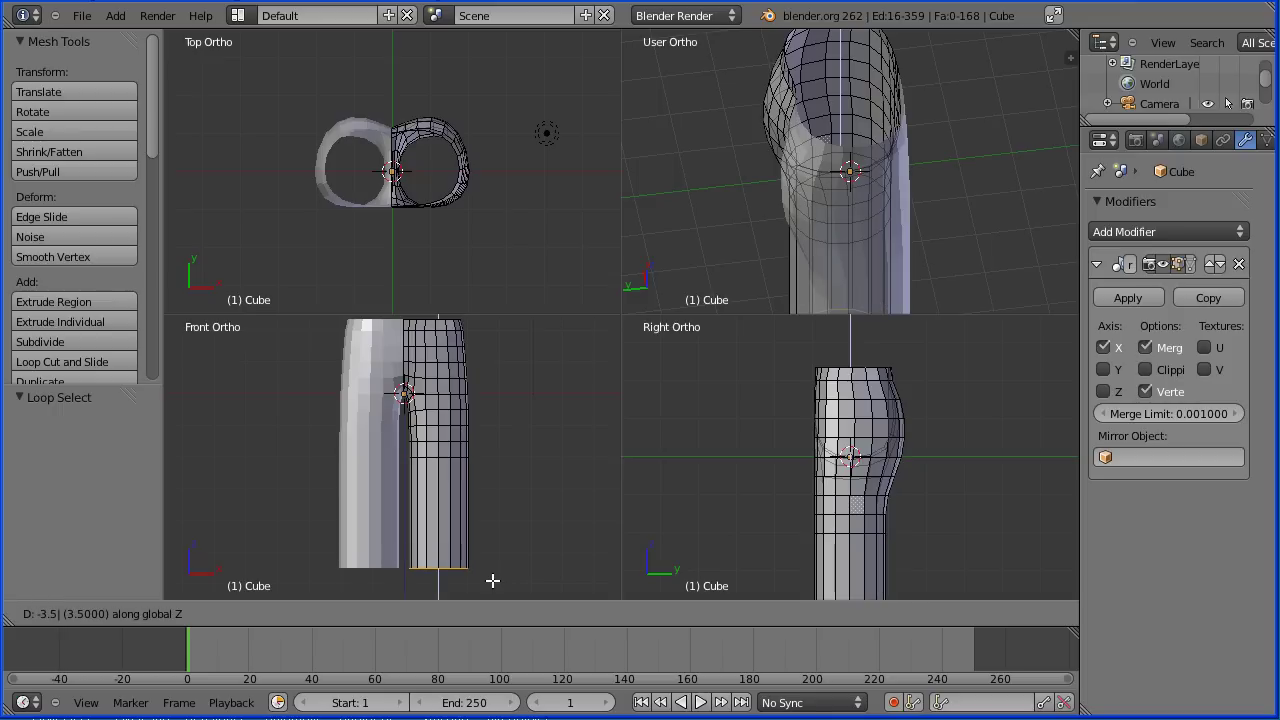
key("Return")
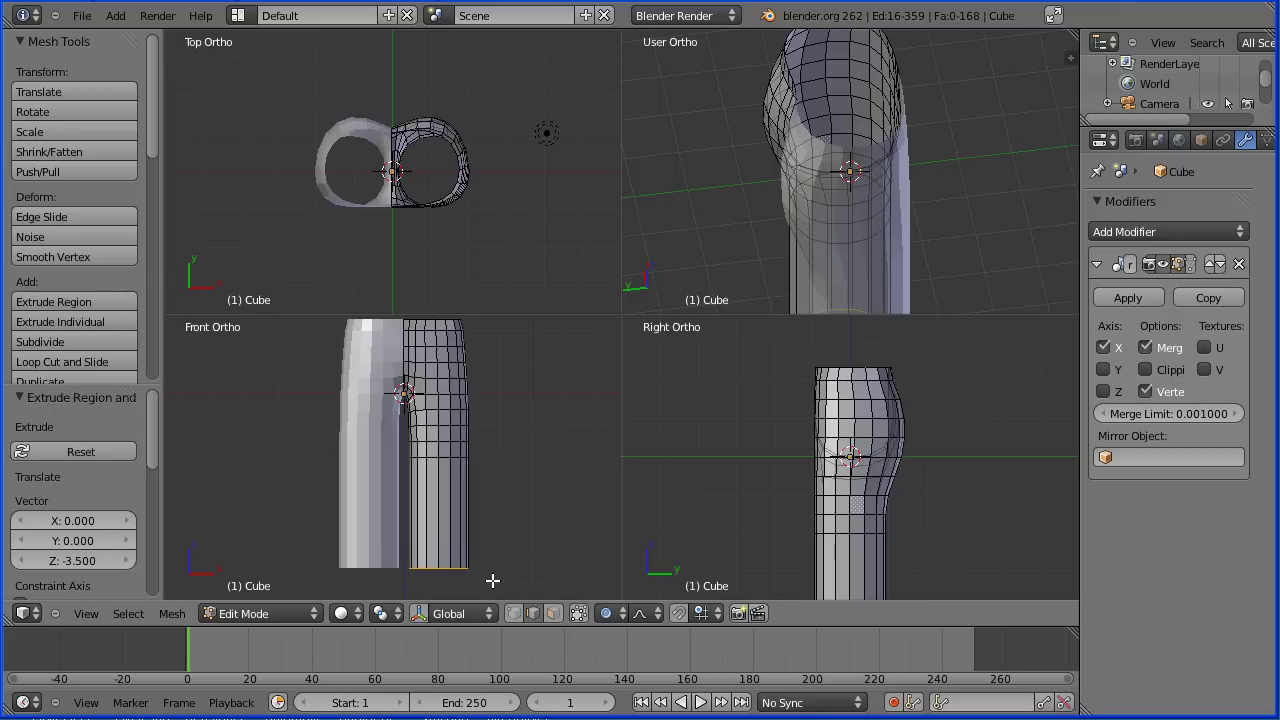
Box-select the newly extruded lower leg section.
right_click(438, 515)
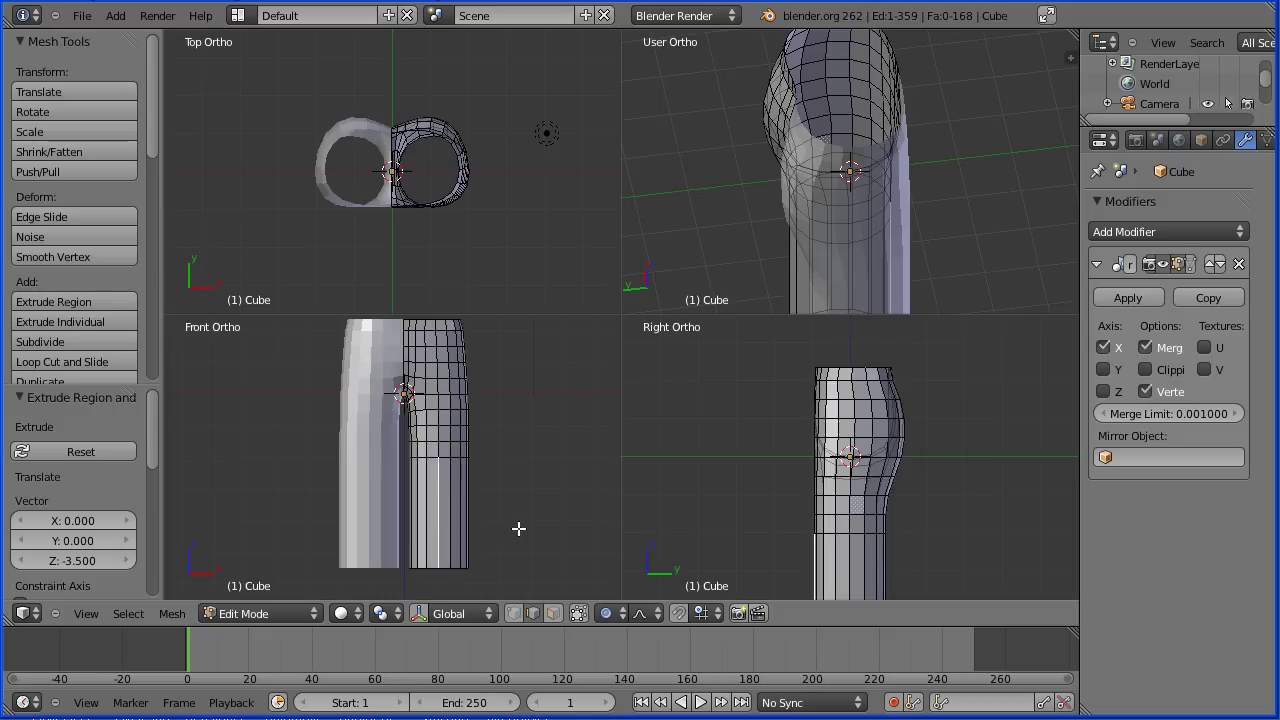
key("b")
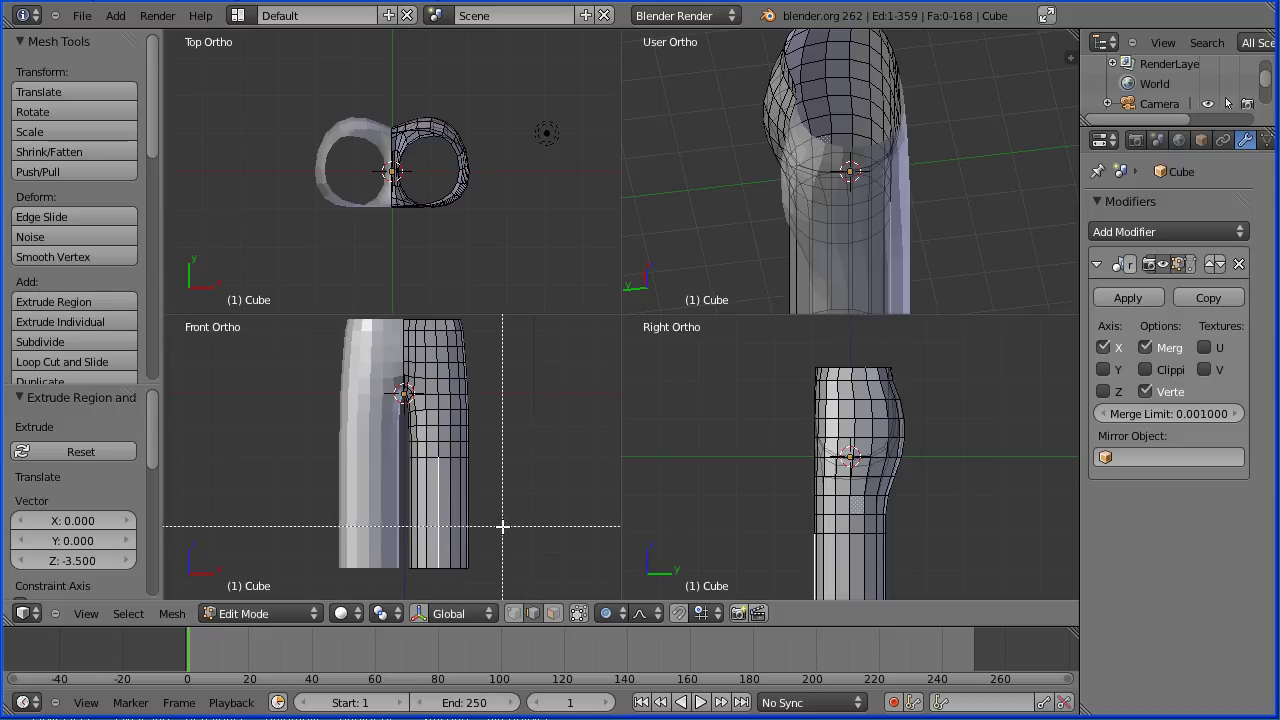
left_click_drag(494, 527, 405, 507)
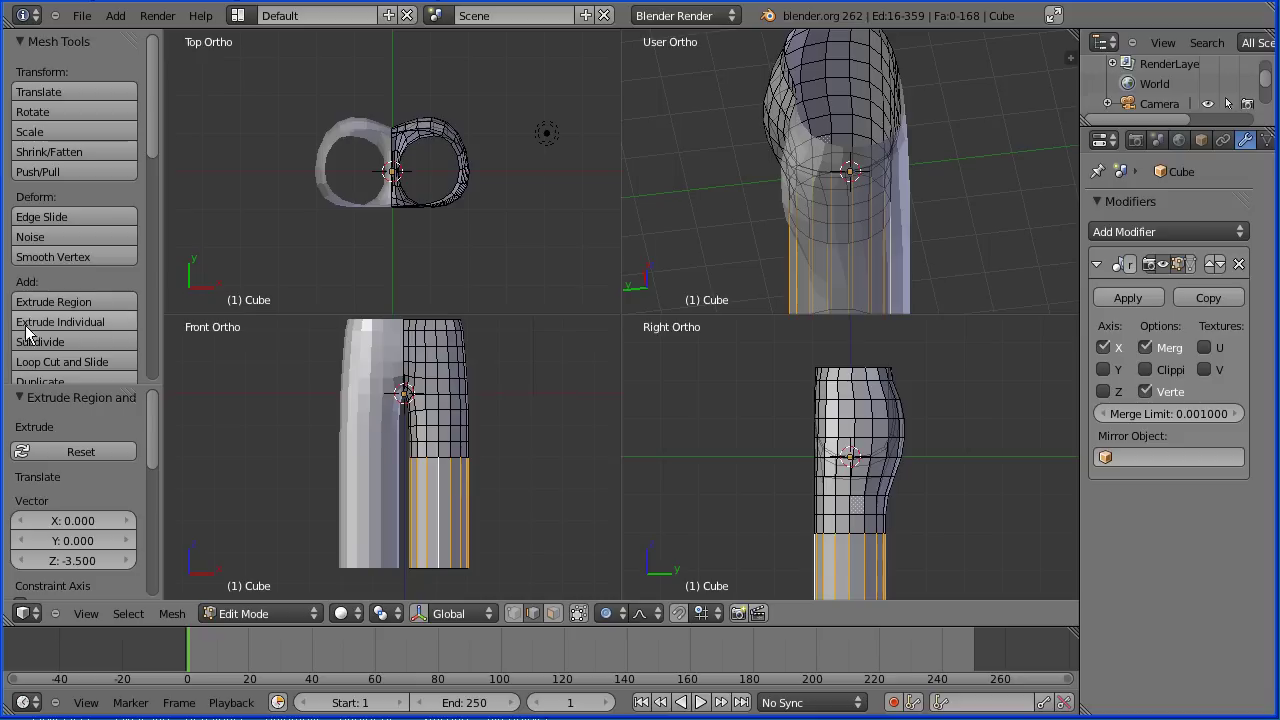
Subdivide the lower leg section with 6 cuts.
left_click(57, 341)
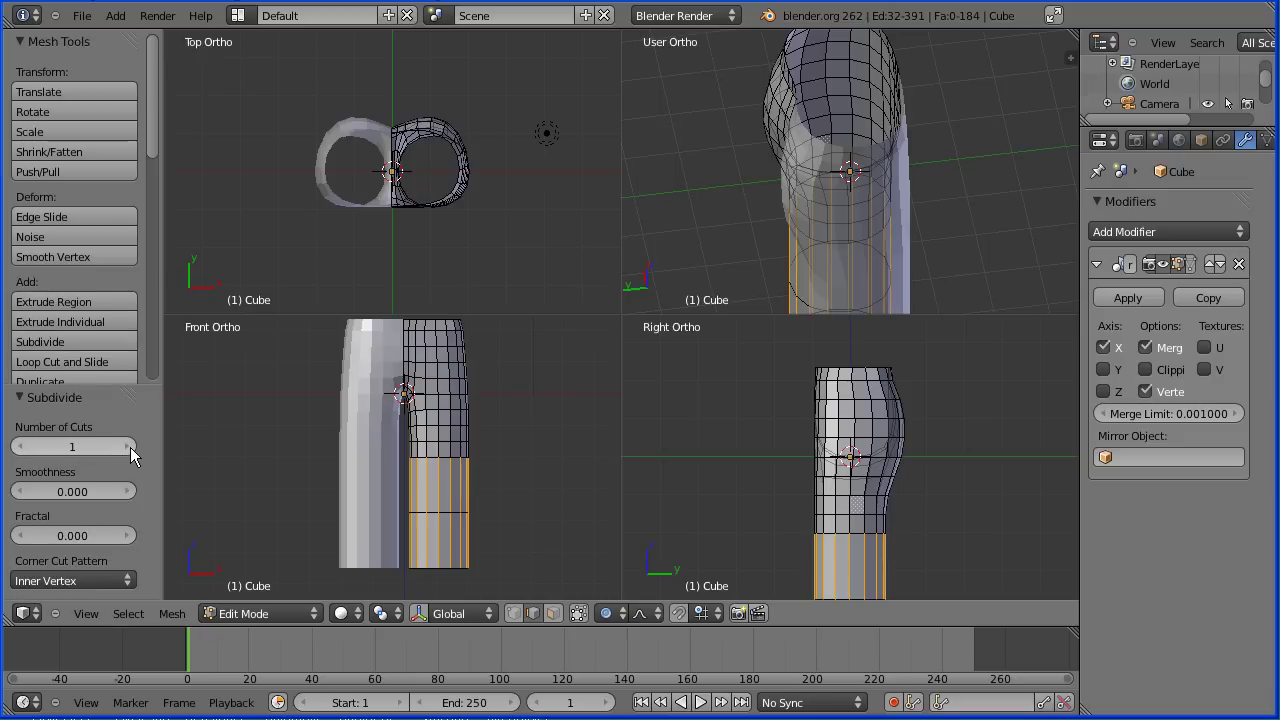
left_click(130, 447)
left_click(130, 447)
left_click(130, 447)
left_click(130, 447)
left_click(130, 447)
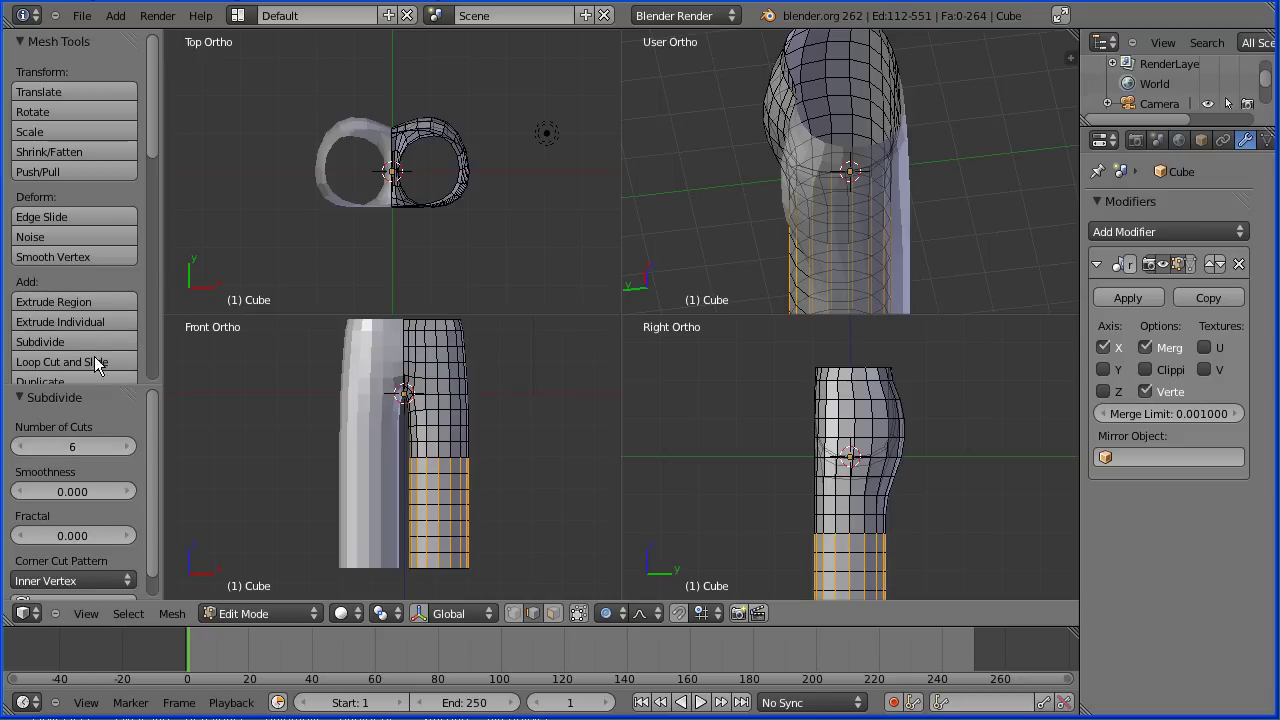
Turn on proportional editing and select the leg's bottom edge loop.
key("Tab")
key("Tab")
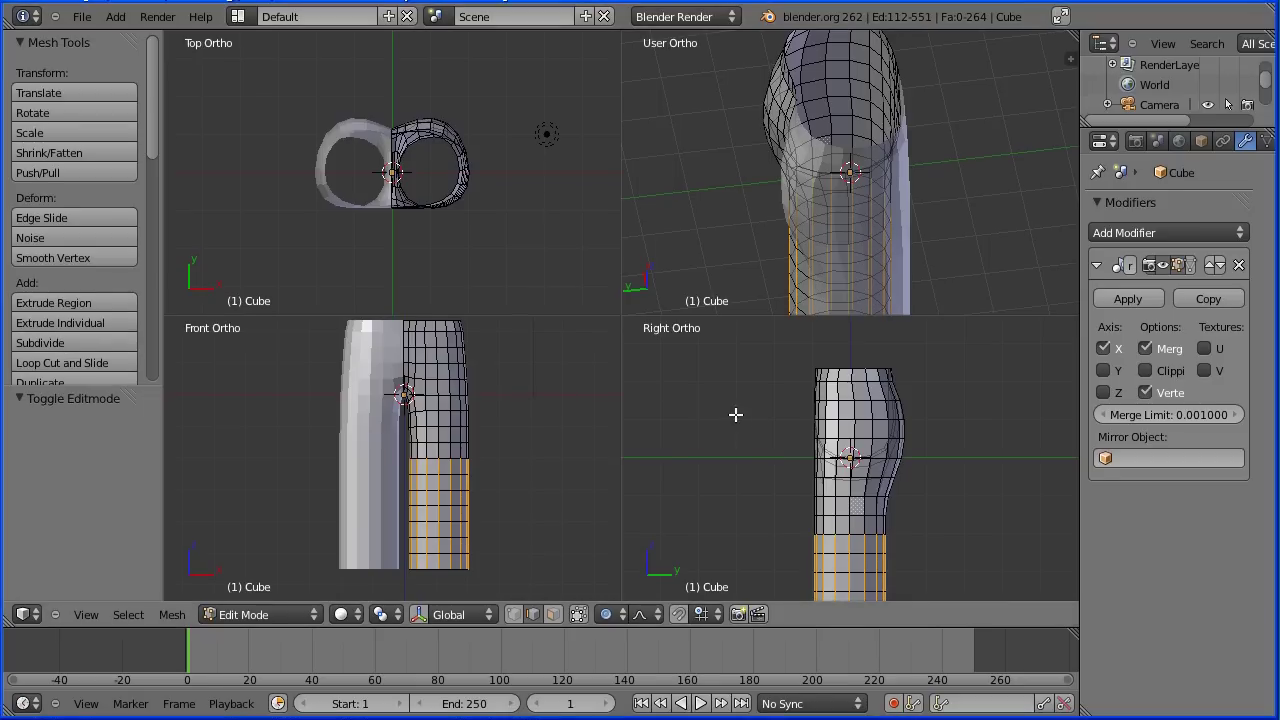
scroll(735, 414, "down", 1)
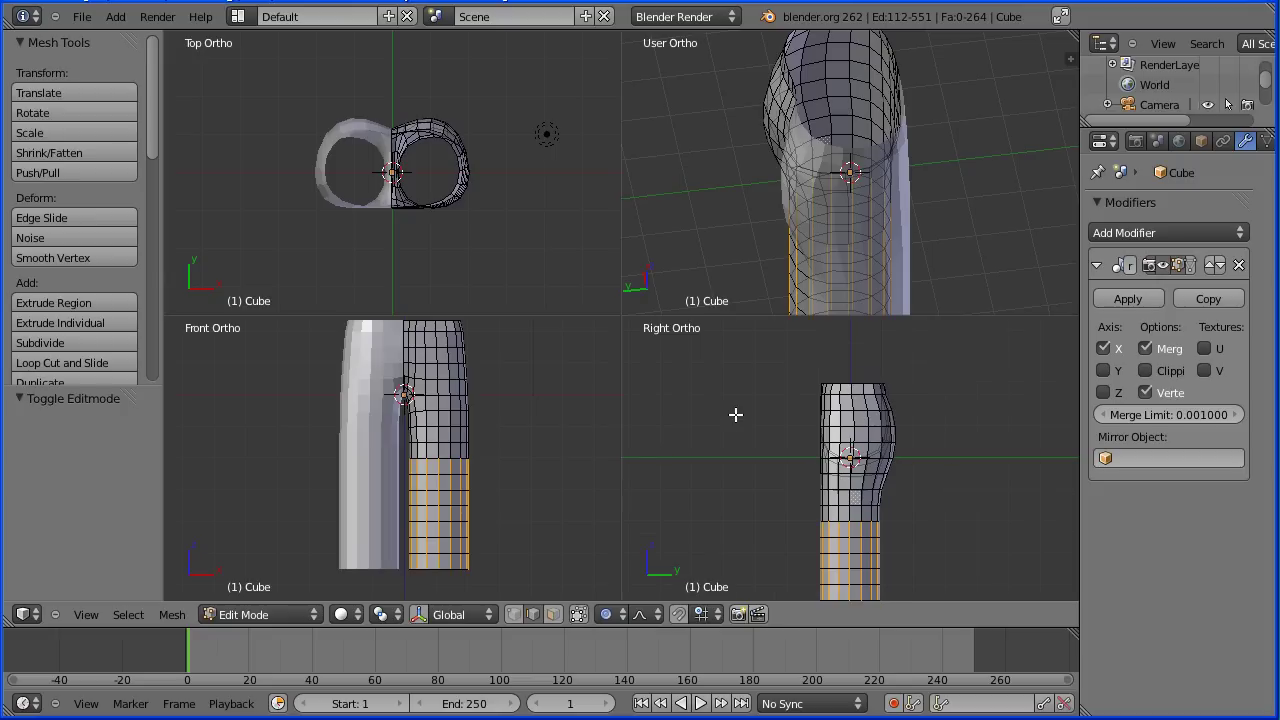
middle_click_drag(794, 553, 789, 500, "shift")
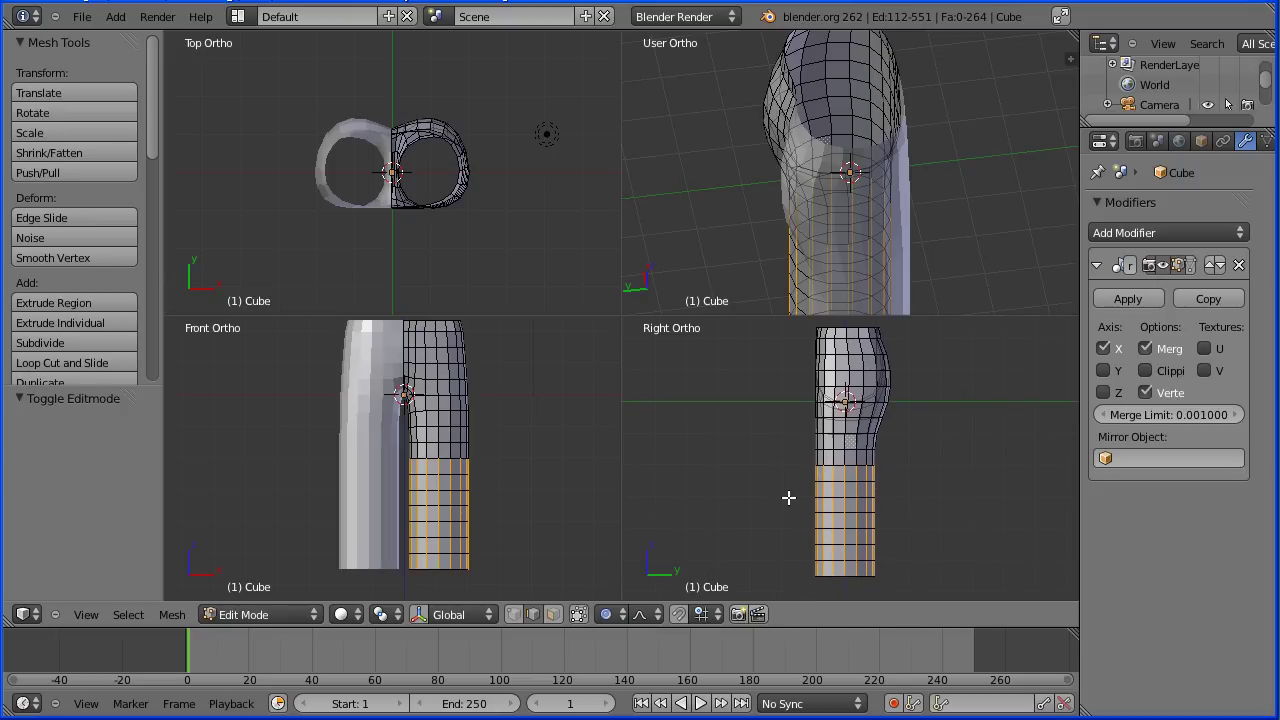
left_click(608, 614)
left_click(628, 576)
right_click(453, 569, "alt")
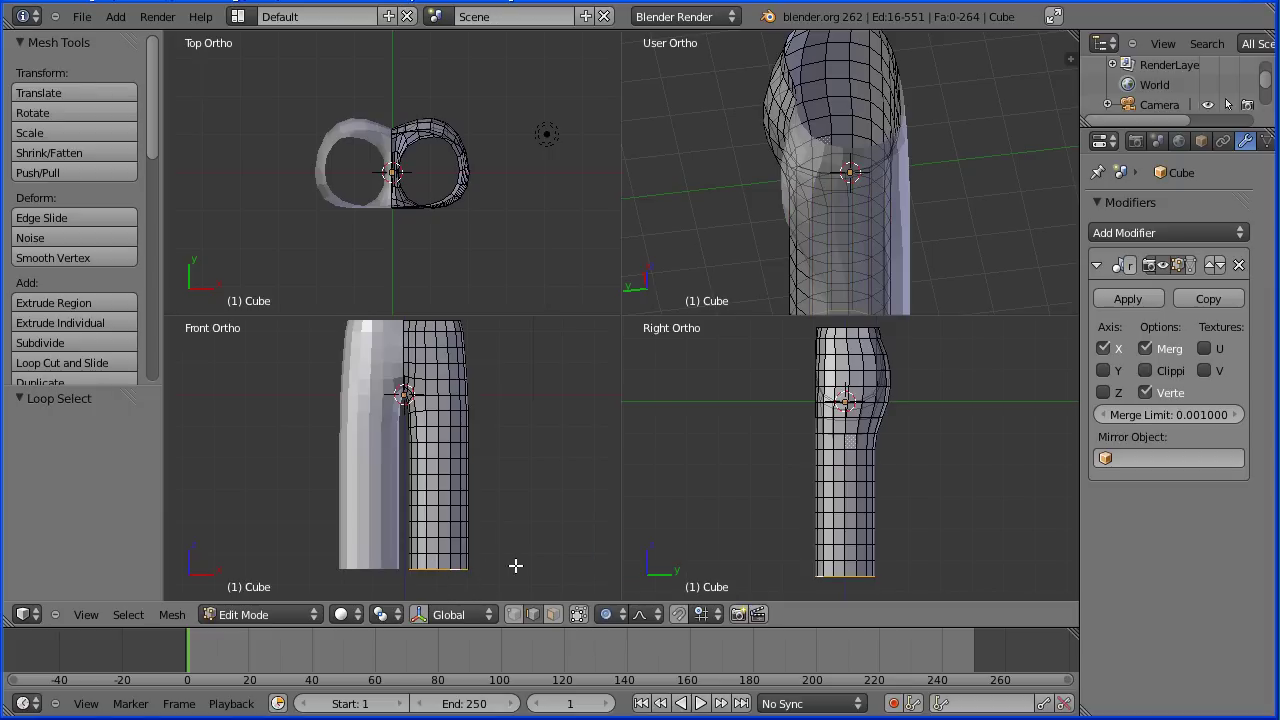
Scale the bottom edge loop to 0.6 with proportional falloff, tapering the leg.
key("s")
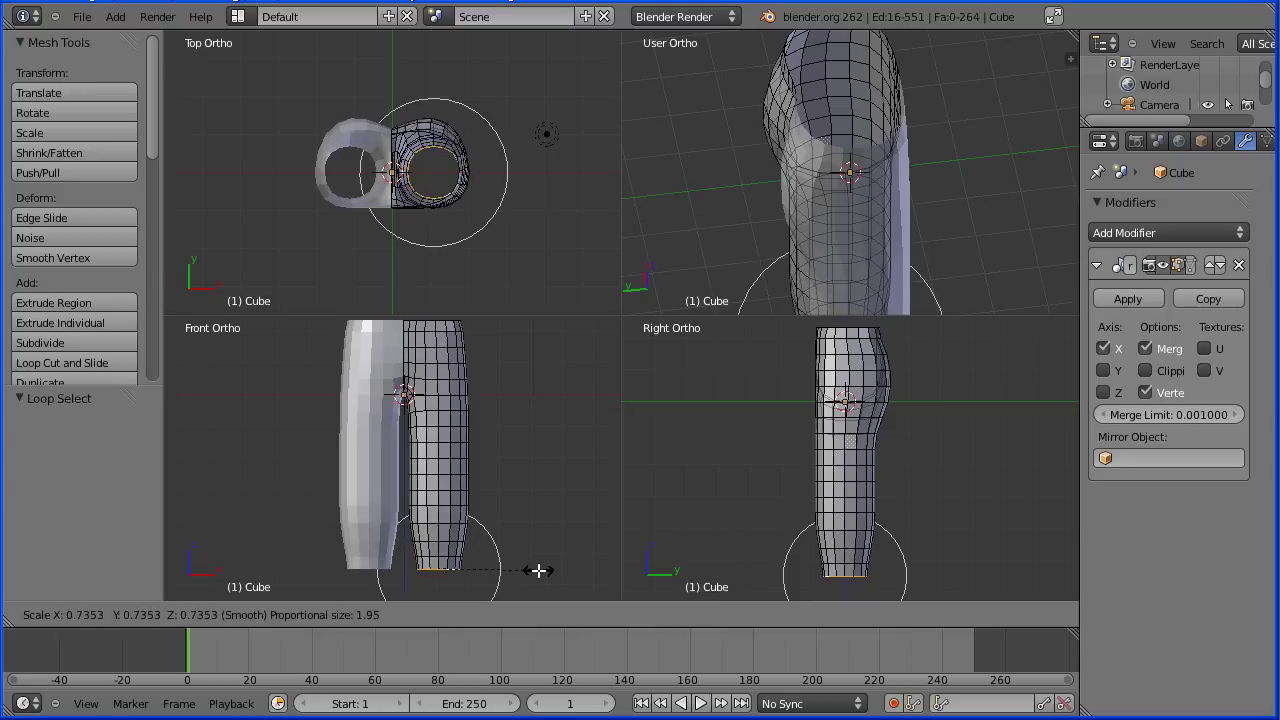
scroll(536, 570, "up", 1)
scroll(536, 570, "down", 5)
scroll(536, 570, "down", 4)
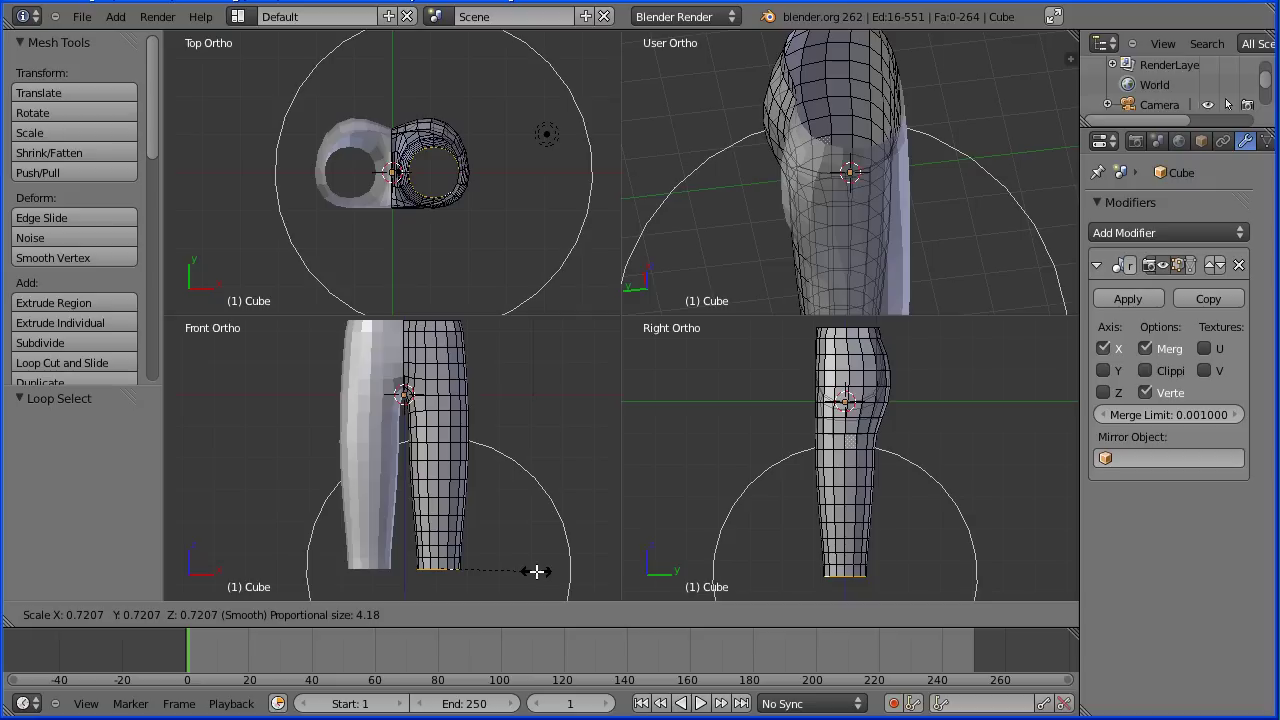
type("0.6")
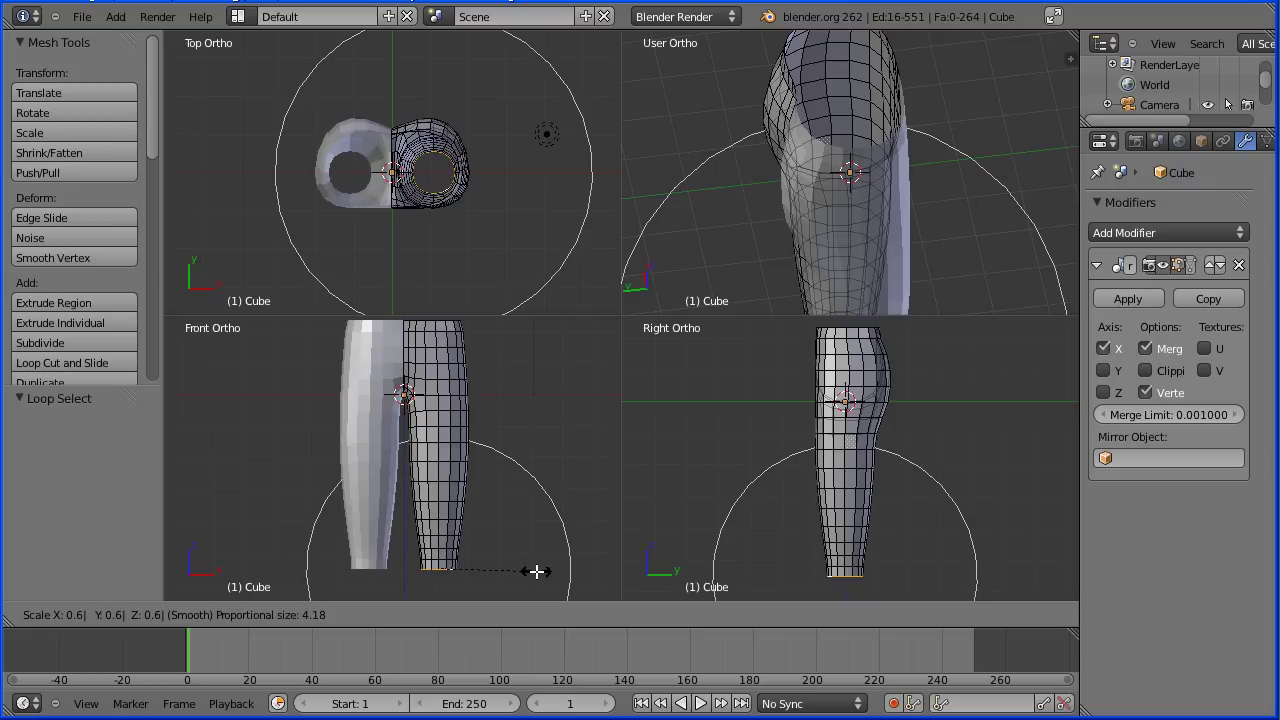
key("Return")
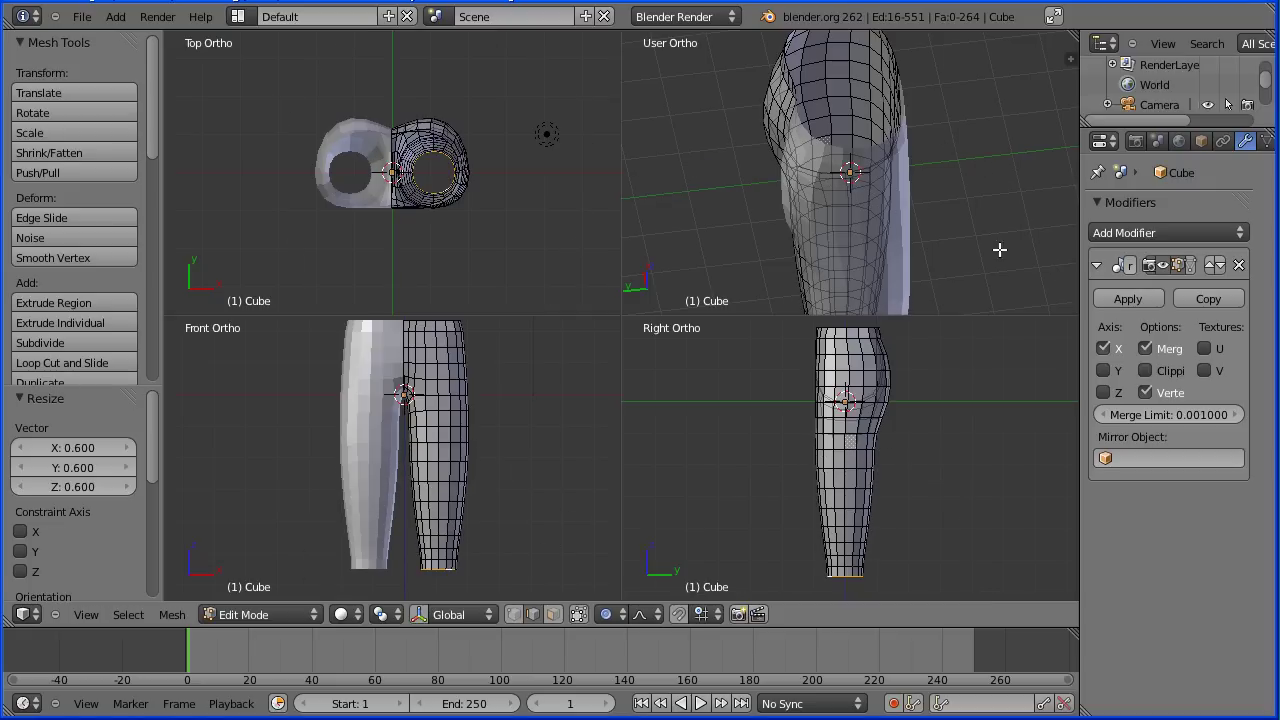
Return to Object Mode and hide the trouser Cube in the Outliner.
left_click(291, 614)
left_click(289, 597)
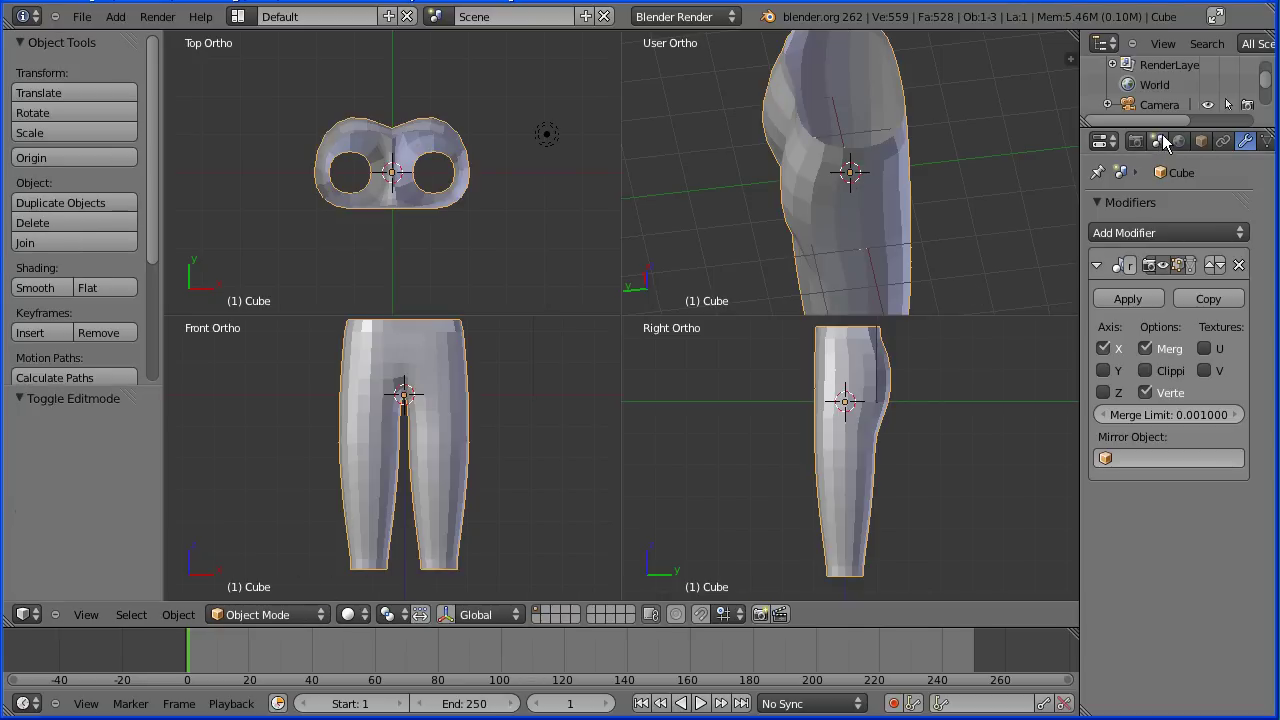
left_click_drag(1168, 130, 1168, 206)
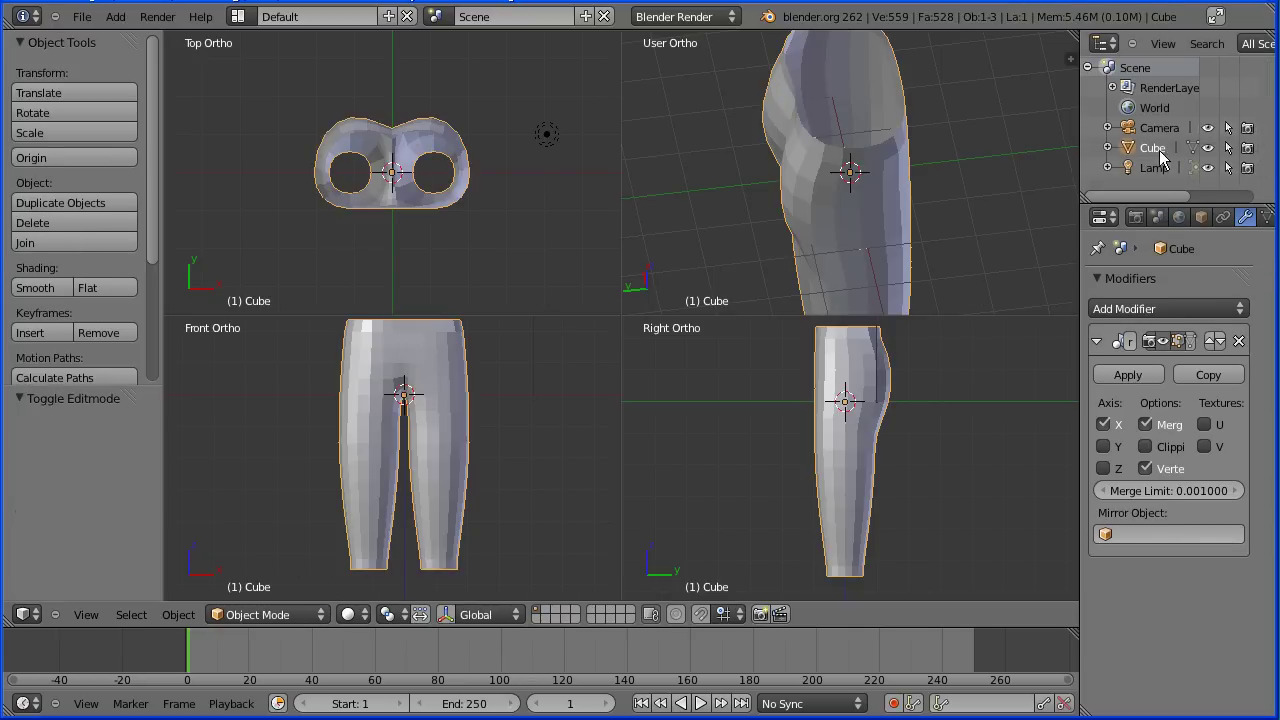
left_click(1208, 147)
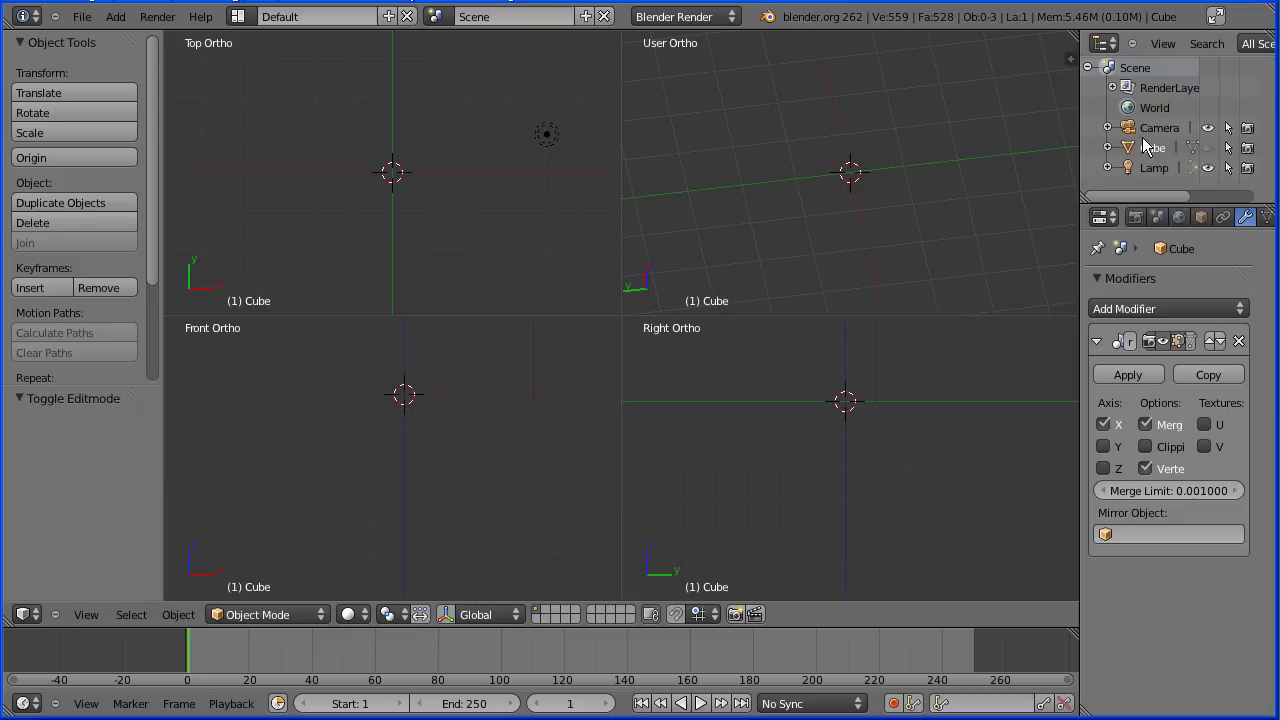
Append the Cube object from bootTut6.blend into the scene.
left_click(82, 16)
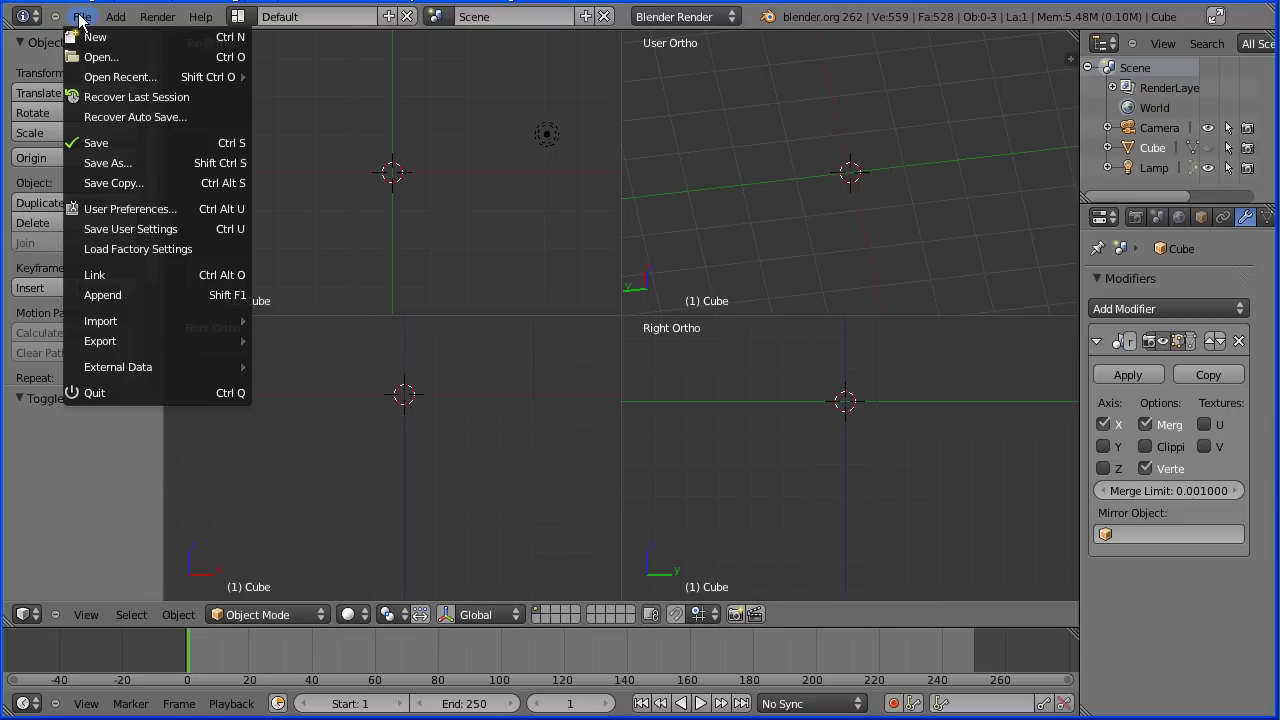
left_click(140, 296)
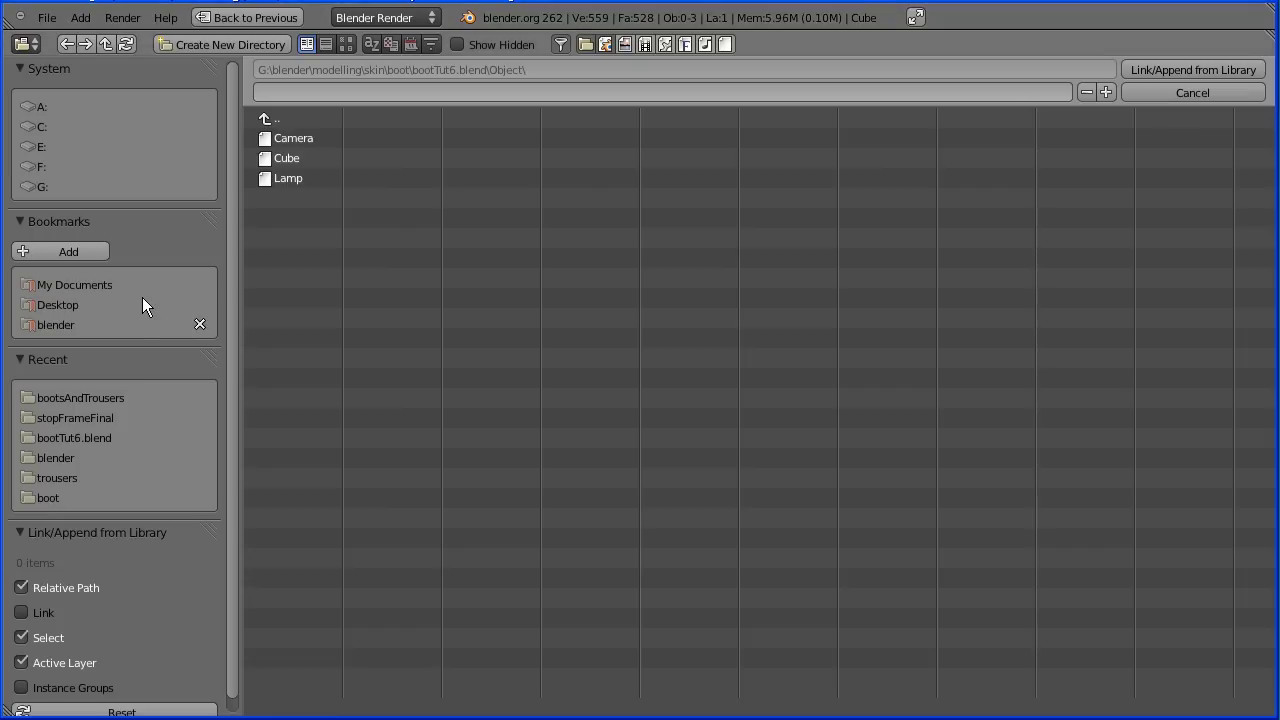
left_click(54, 498)
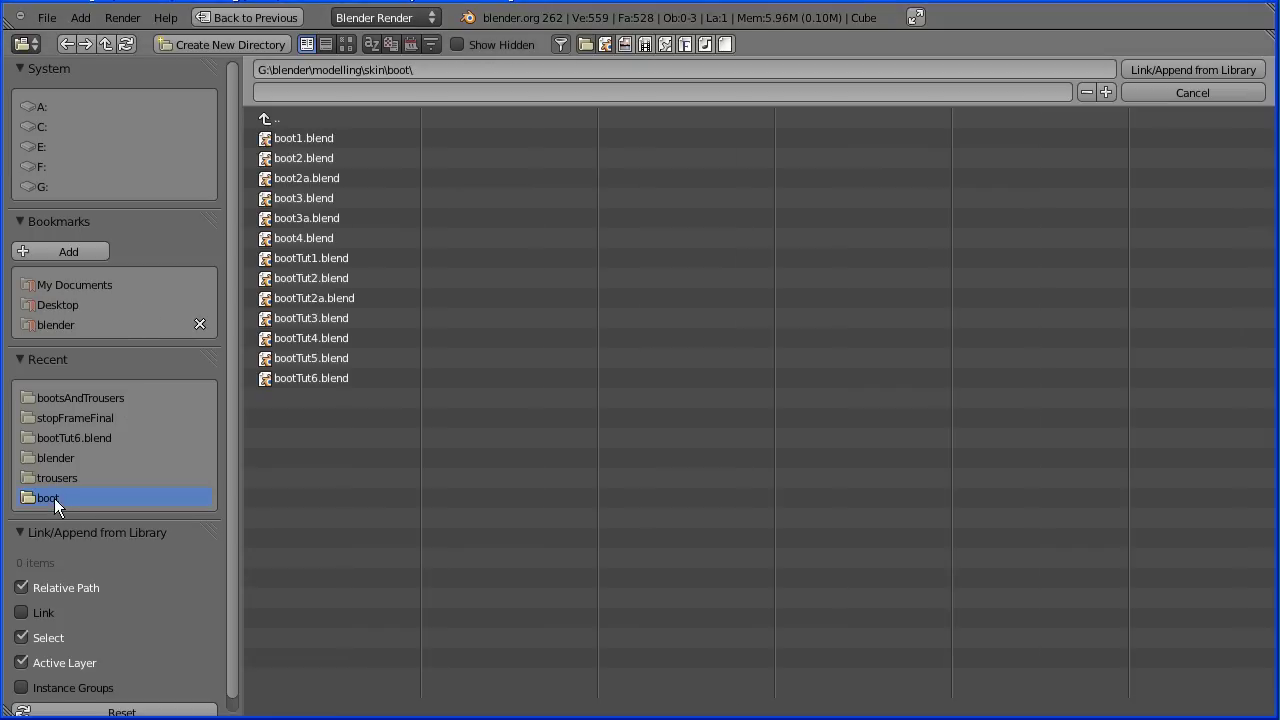
left_click(304, 379)
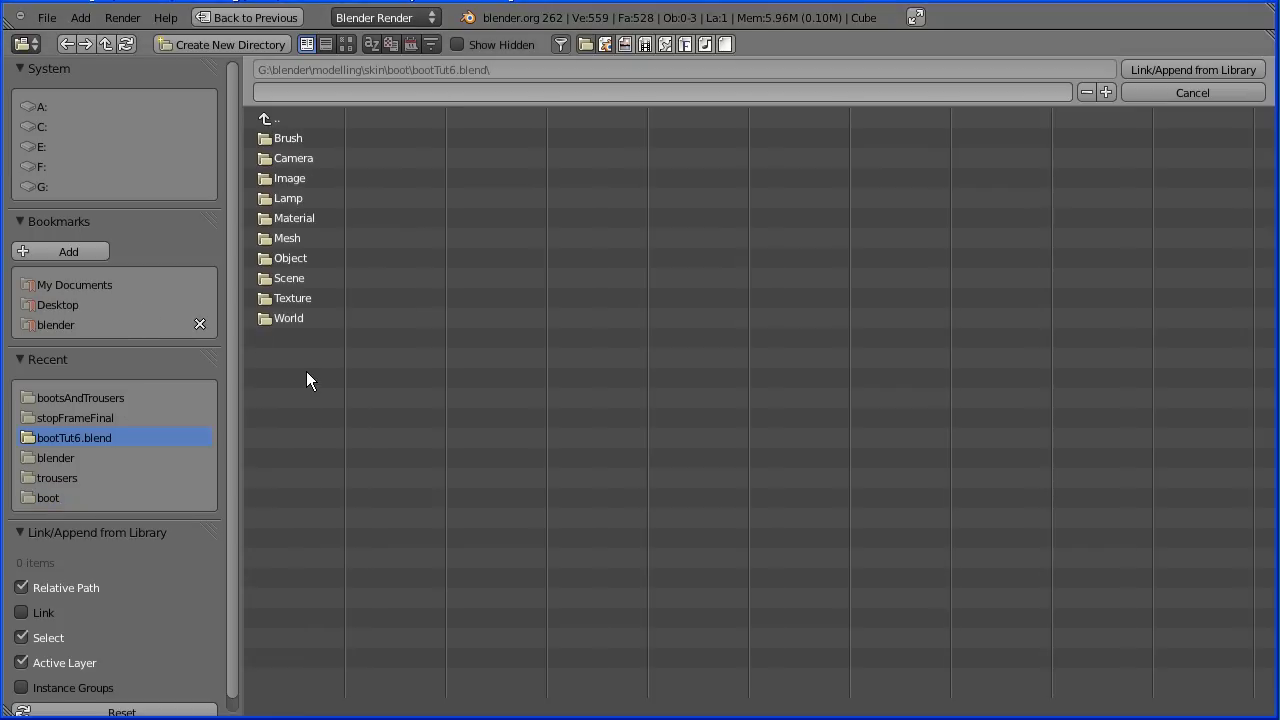
left_click(284, 258)
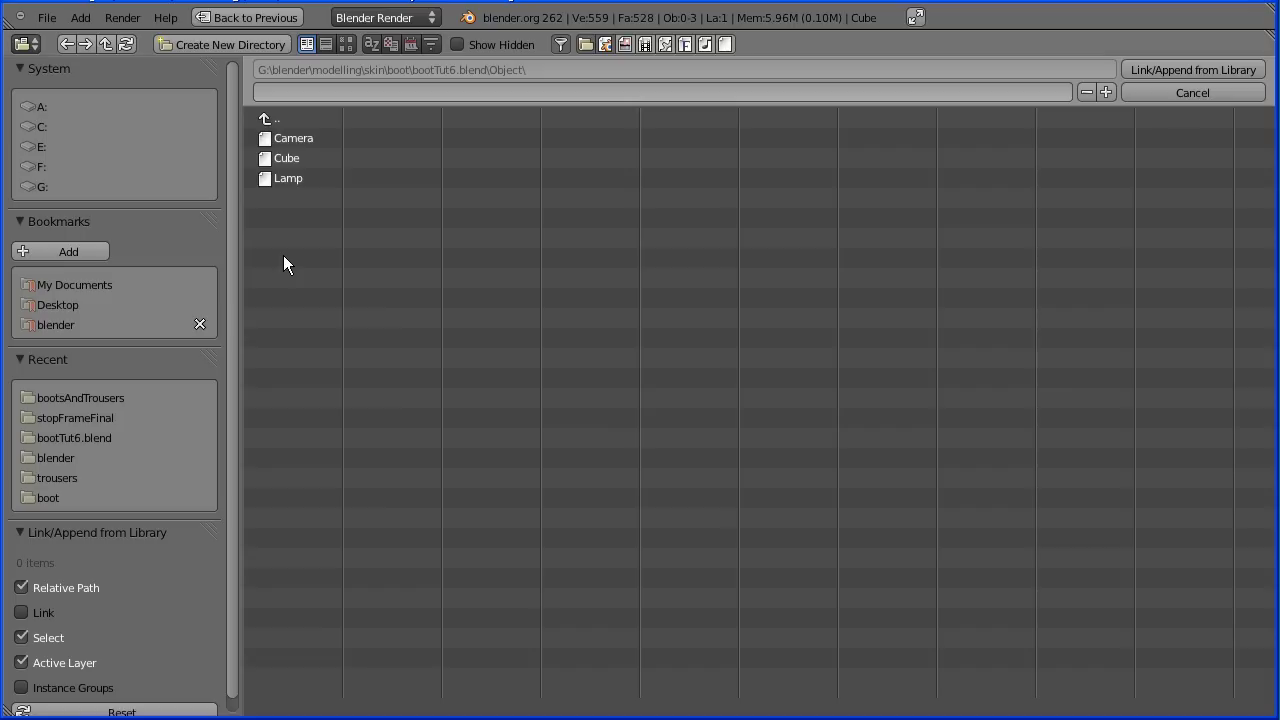
left_click(286, 158)
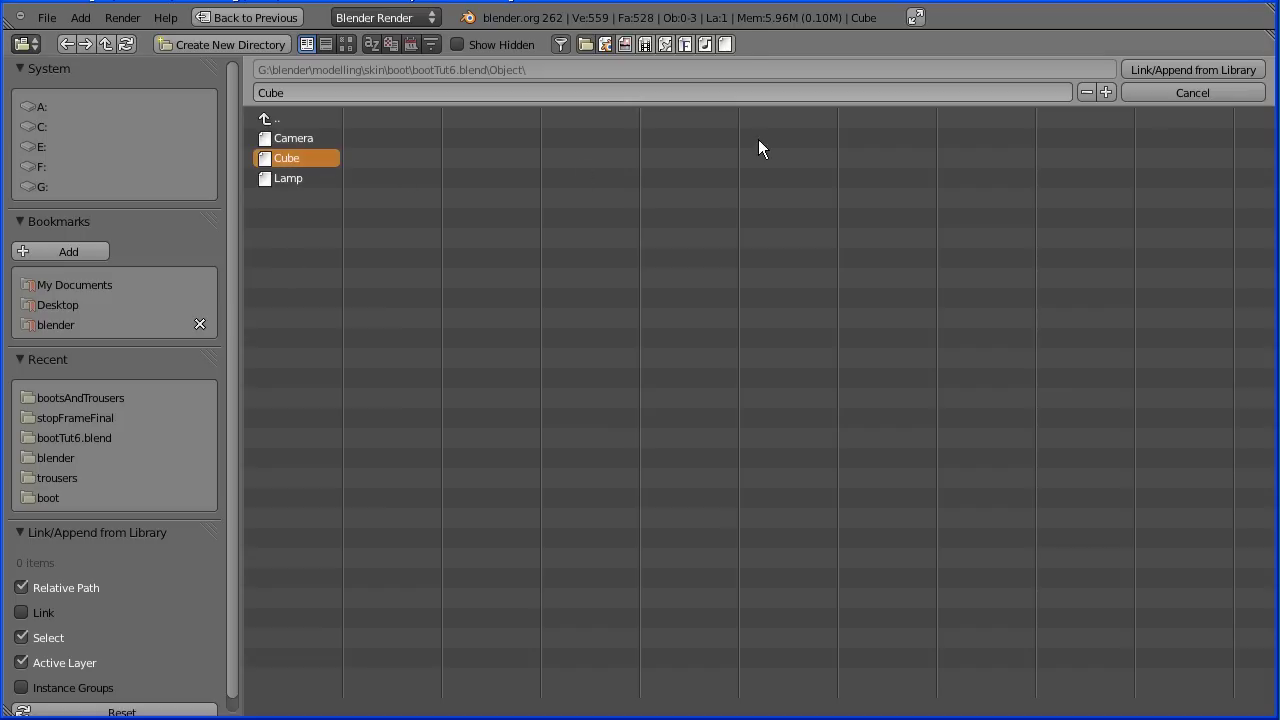
left_click(1156, 70)
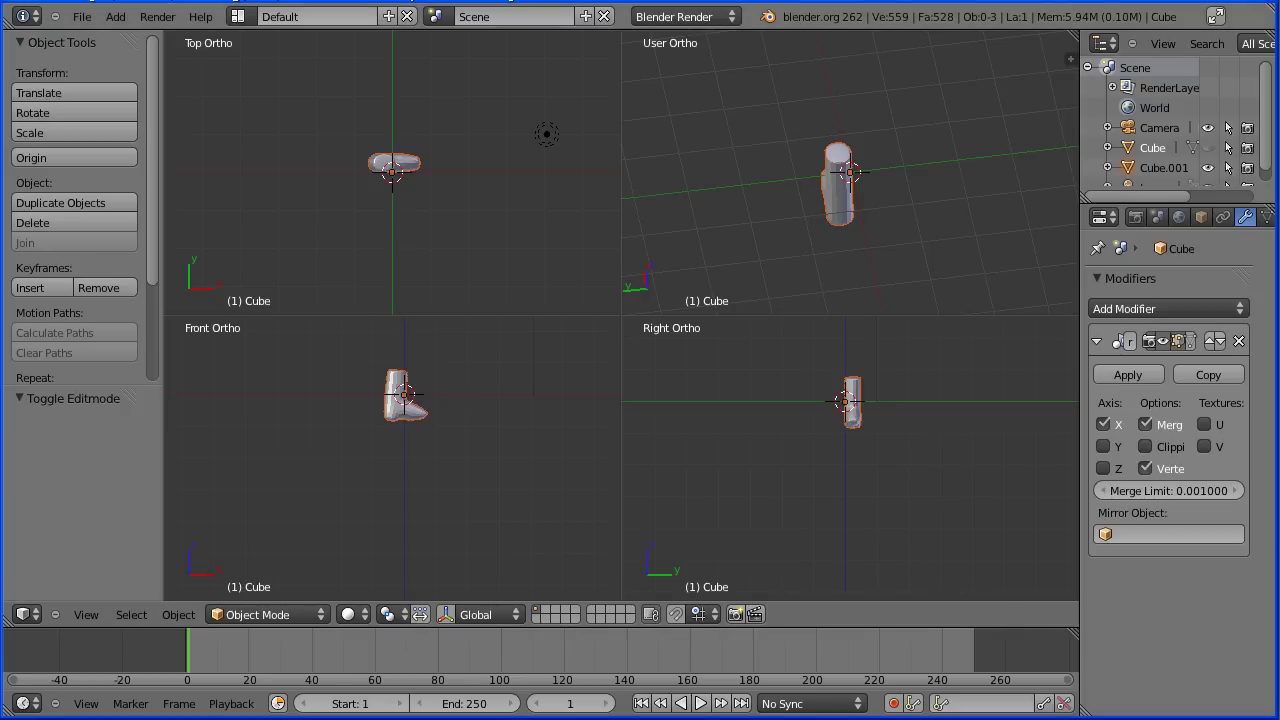
Scale the appended boot Cube.001 by 2.3 and rotate it 90° about X.
right_click(403, 422)
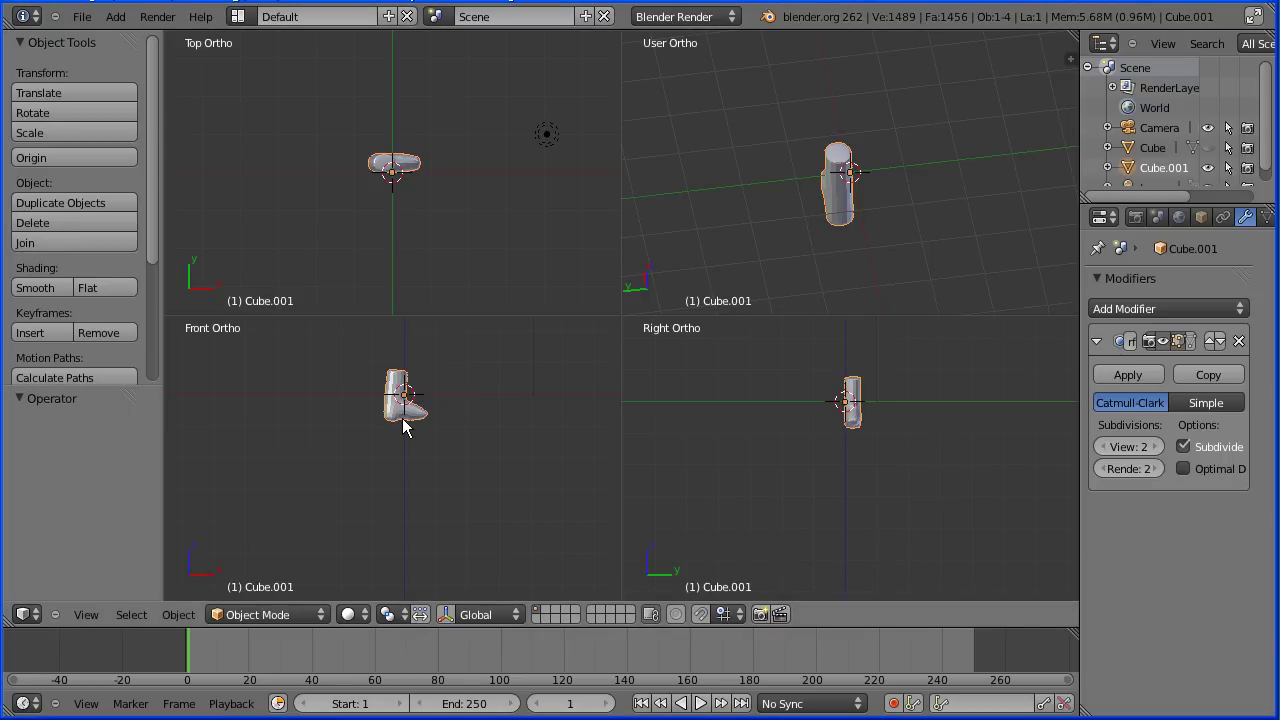
key("s")
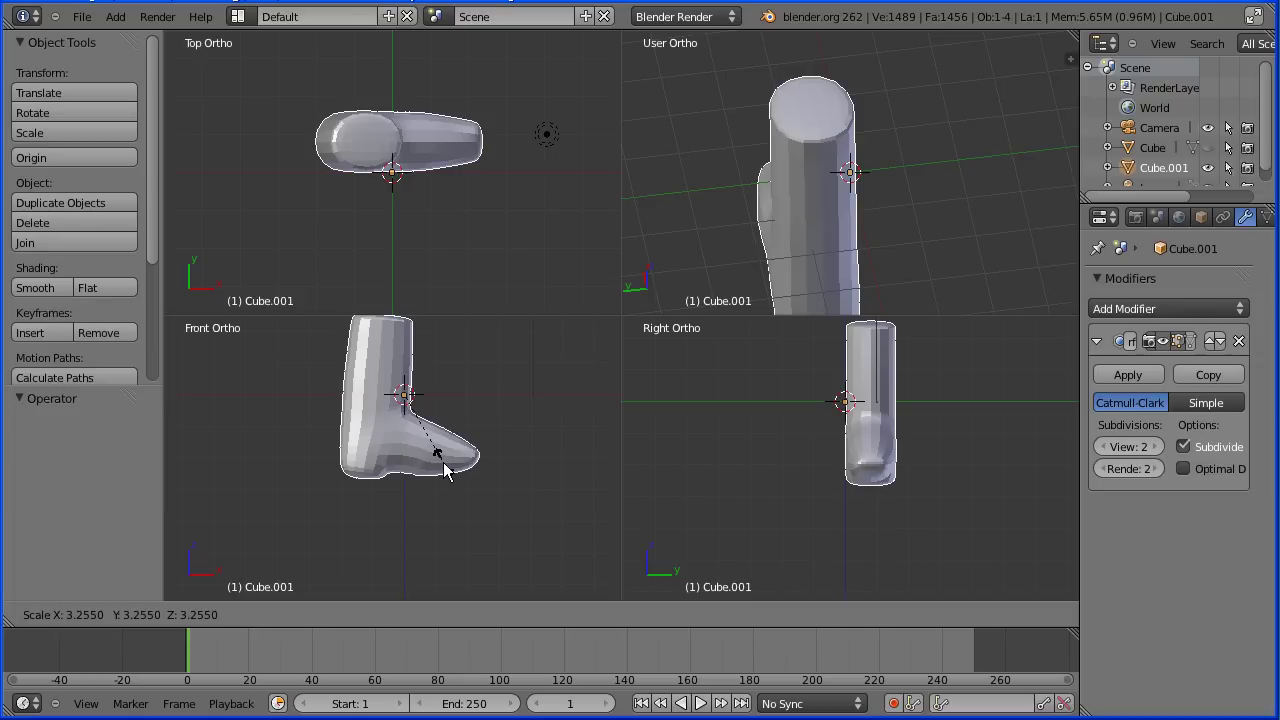
type("2.3")
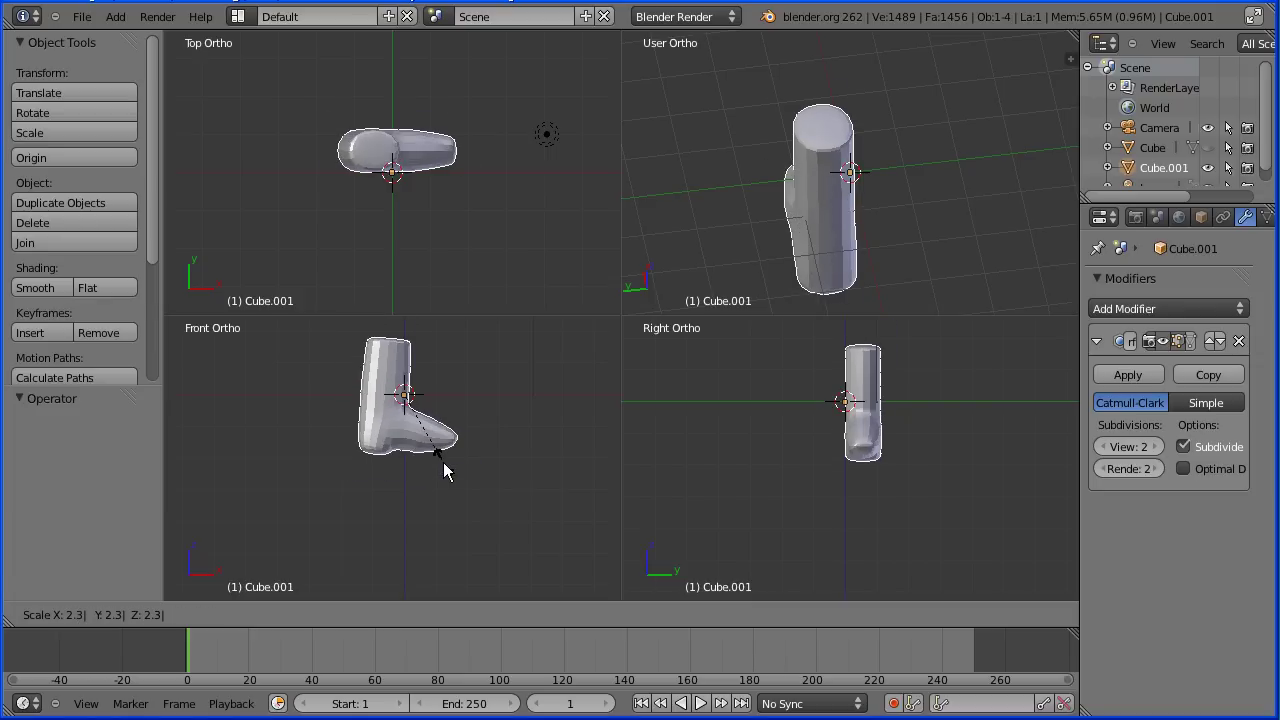
key("Return")
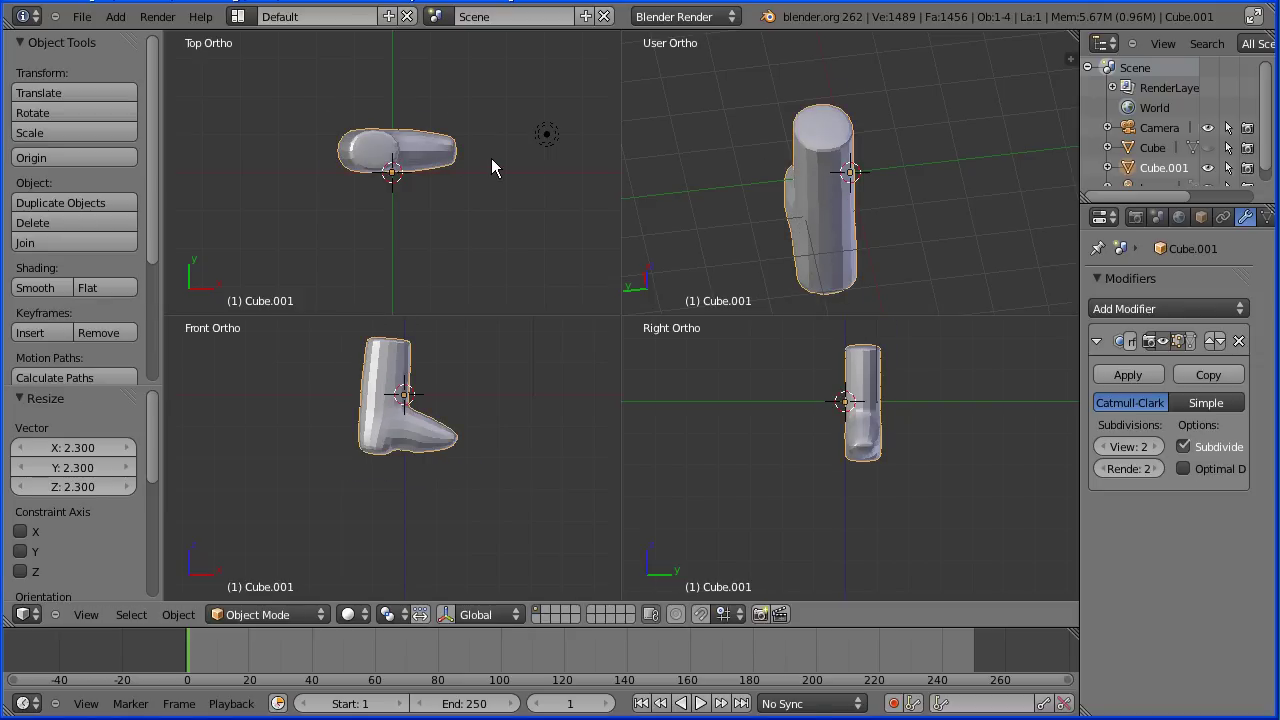
key("r")
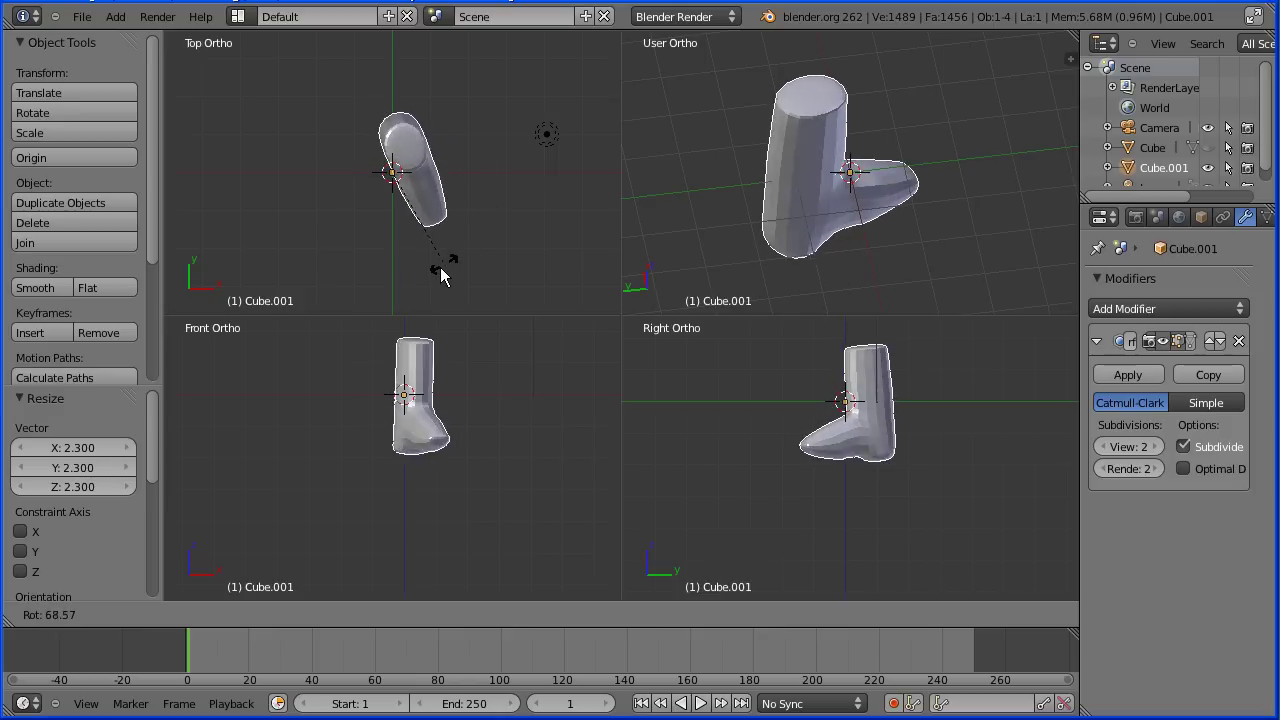
type("x90")
key("Return")
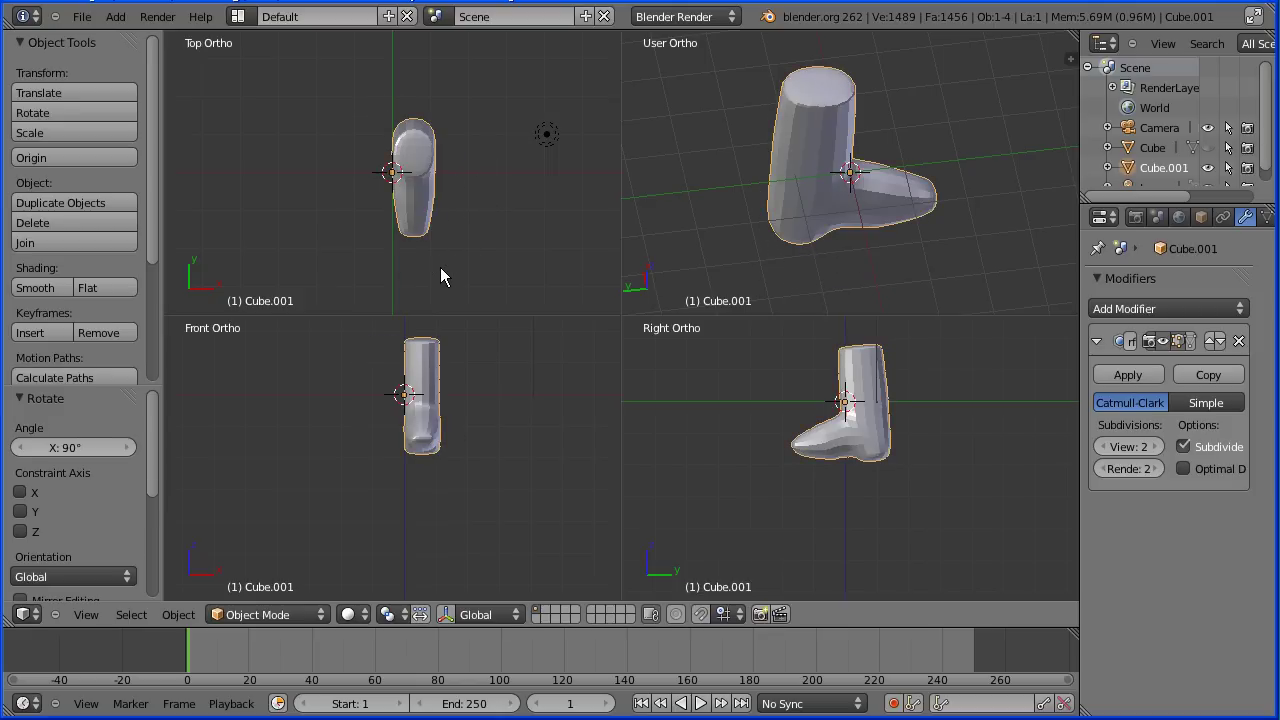
Move the boot down and under the trouser leg with the gizmo, then unhide the trousers.
left_click(447, 614)
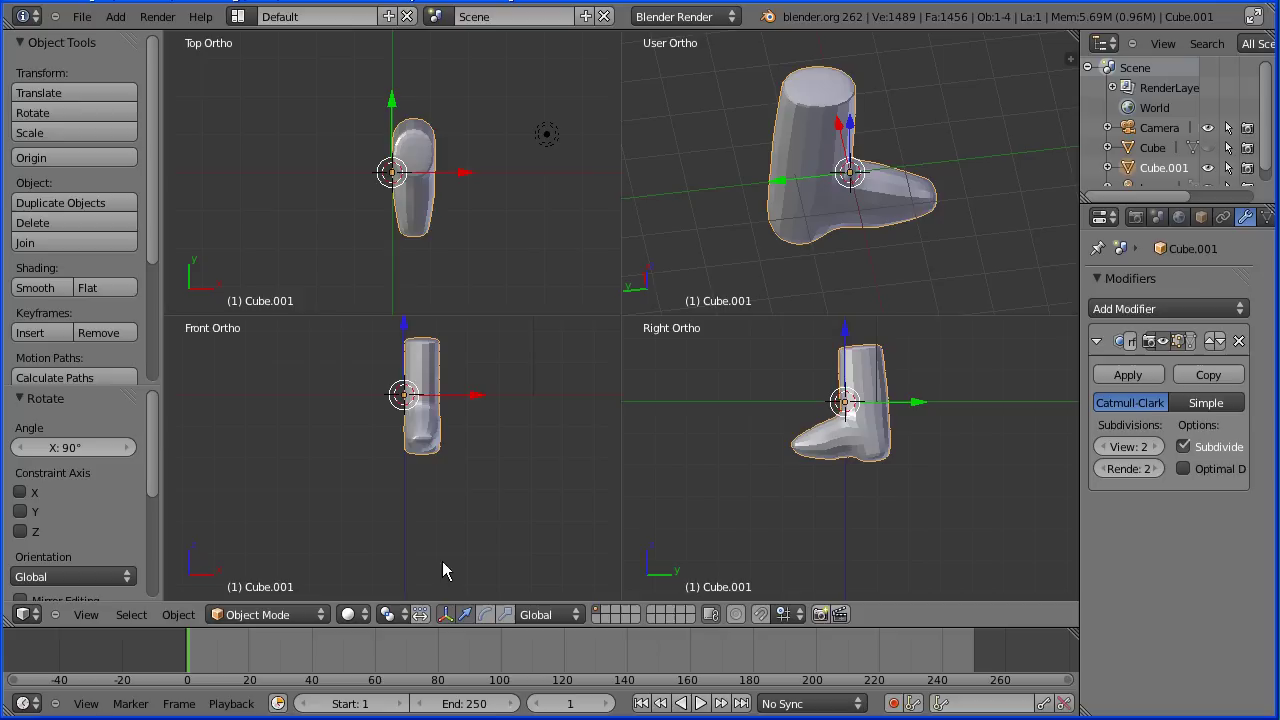
left_click_drag(407, 330, 407, 473)
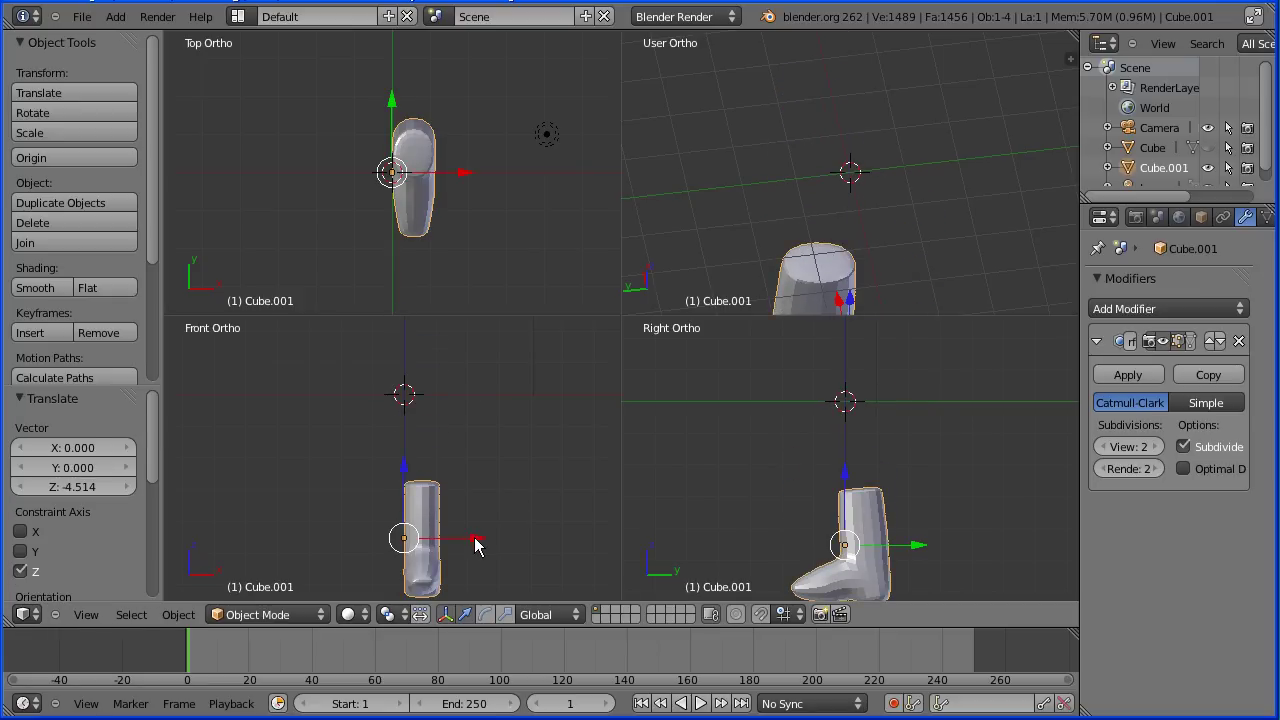
left_click_drag(474, 539, 485, 536)
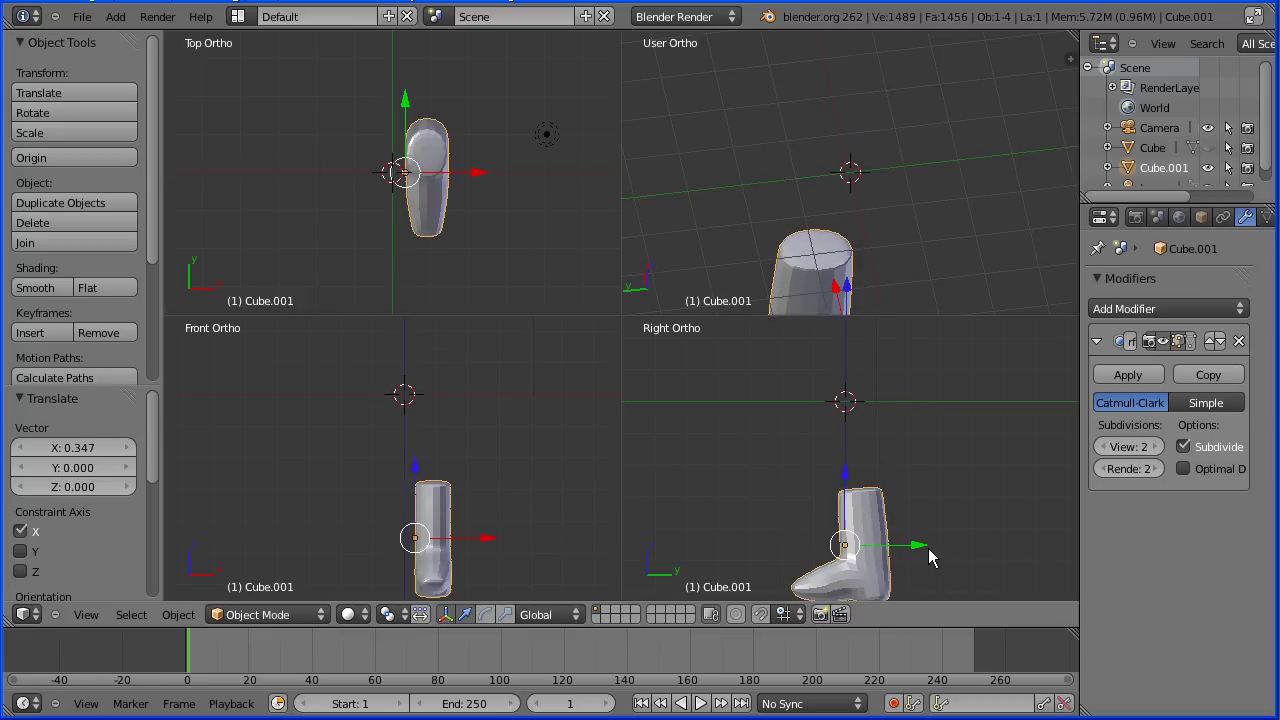
left_click_drag(921, 545, 906, 543)
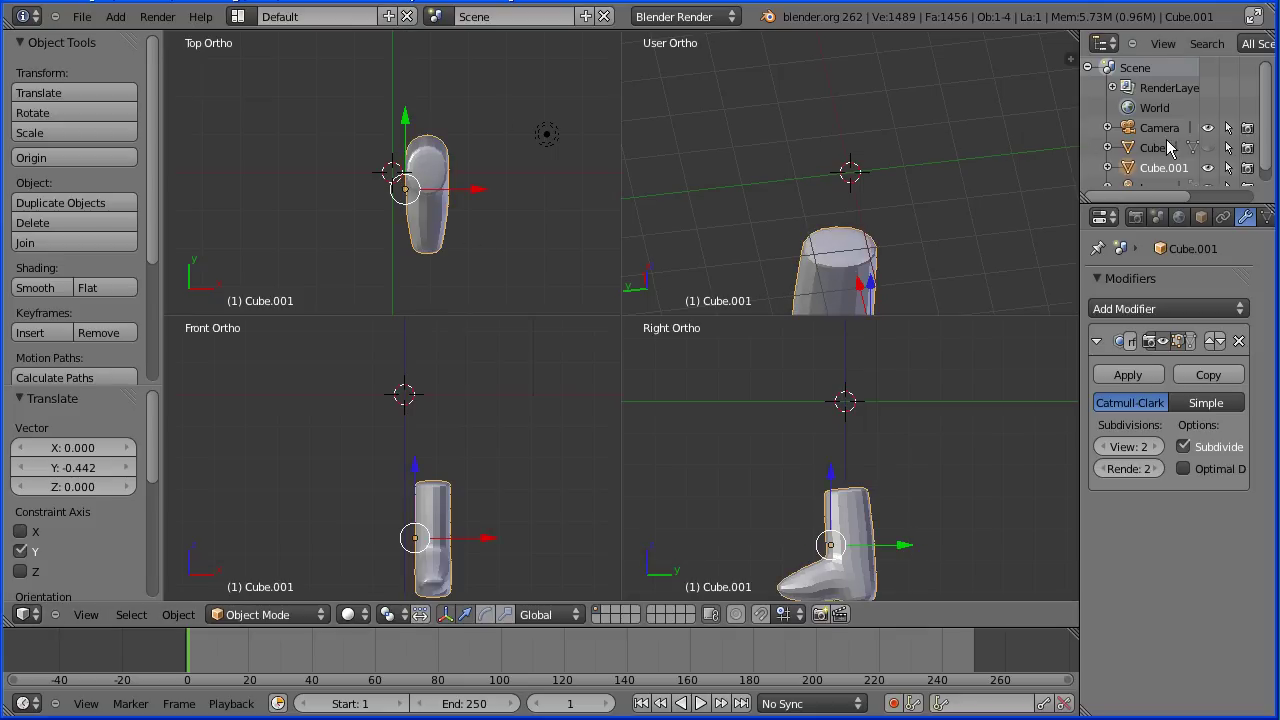
left_click(1208, 148)
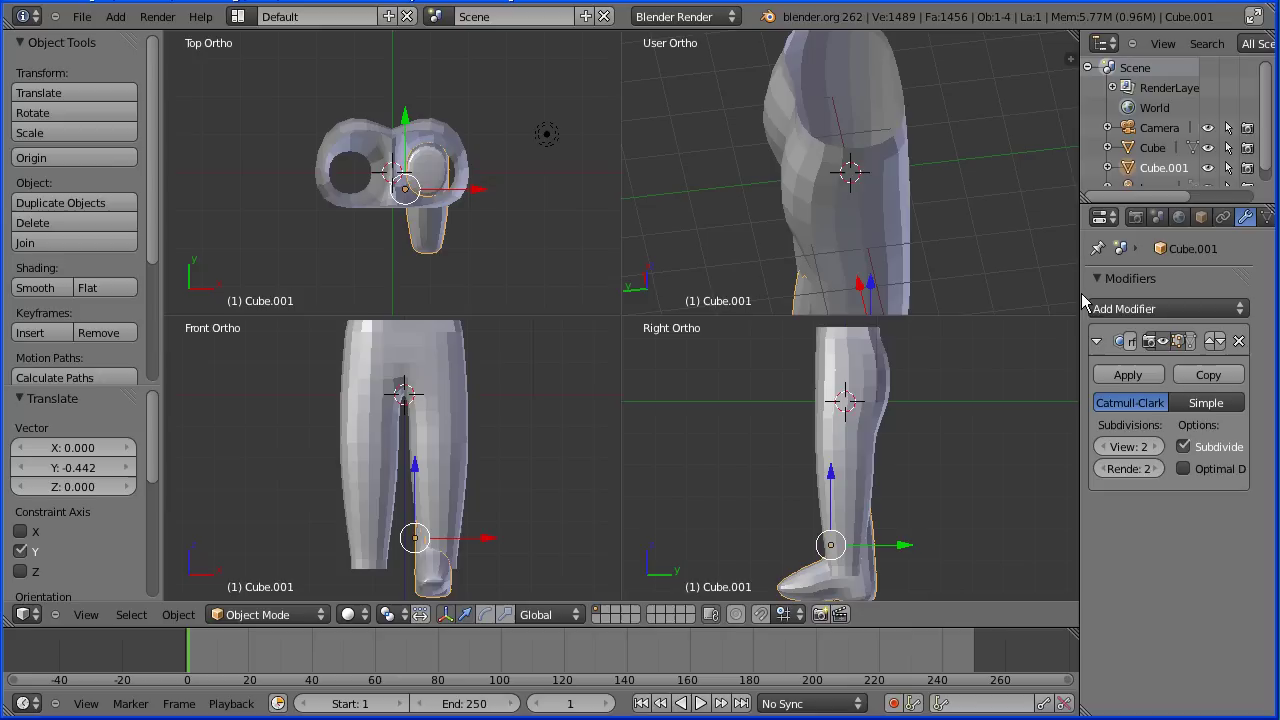
Set the trousers' diffuse material colour to red.
right_click(441, 390)
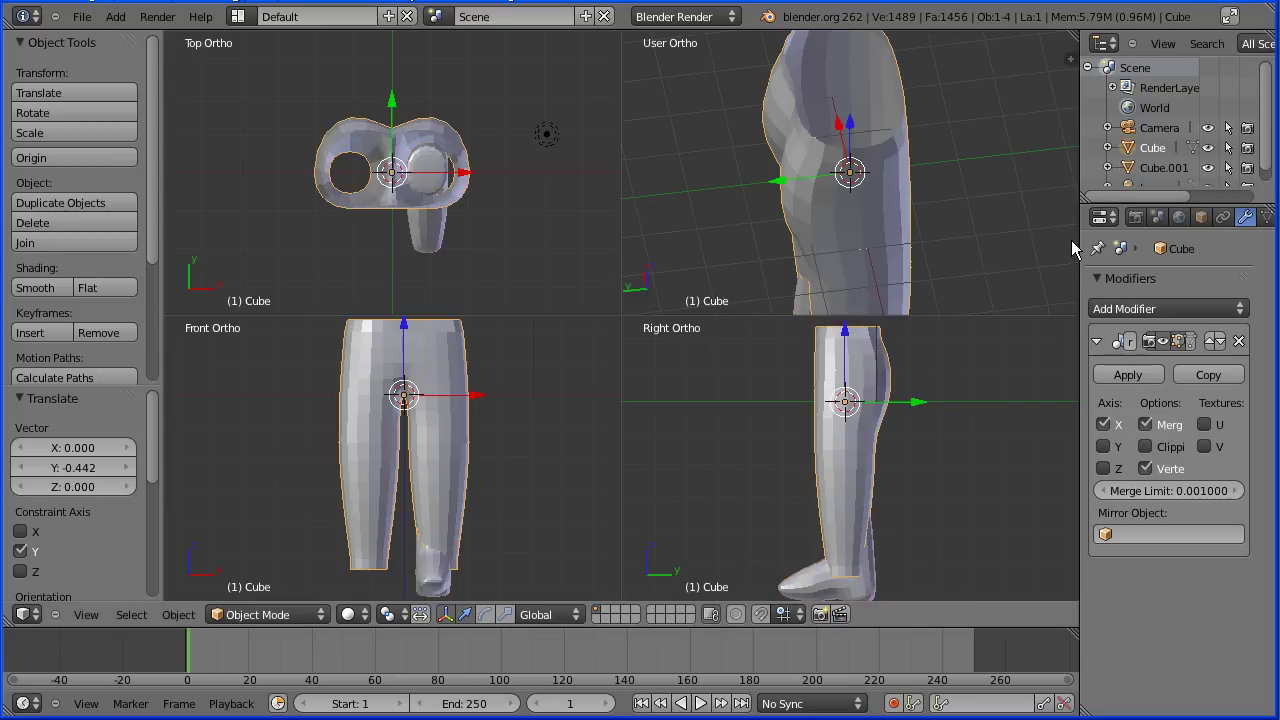
left_click_drag(1080, 246, 1060, 245)
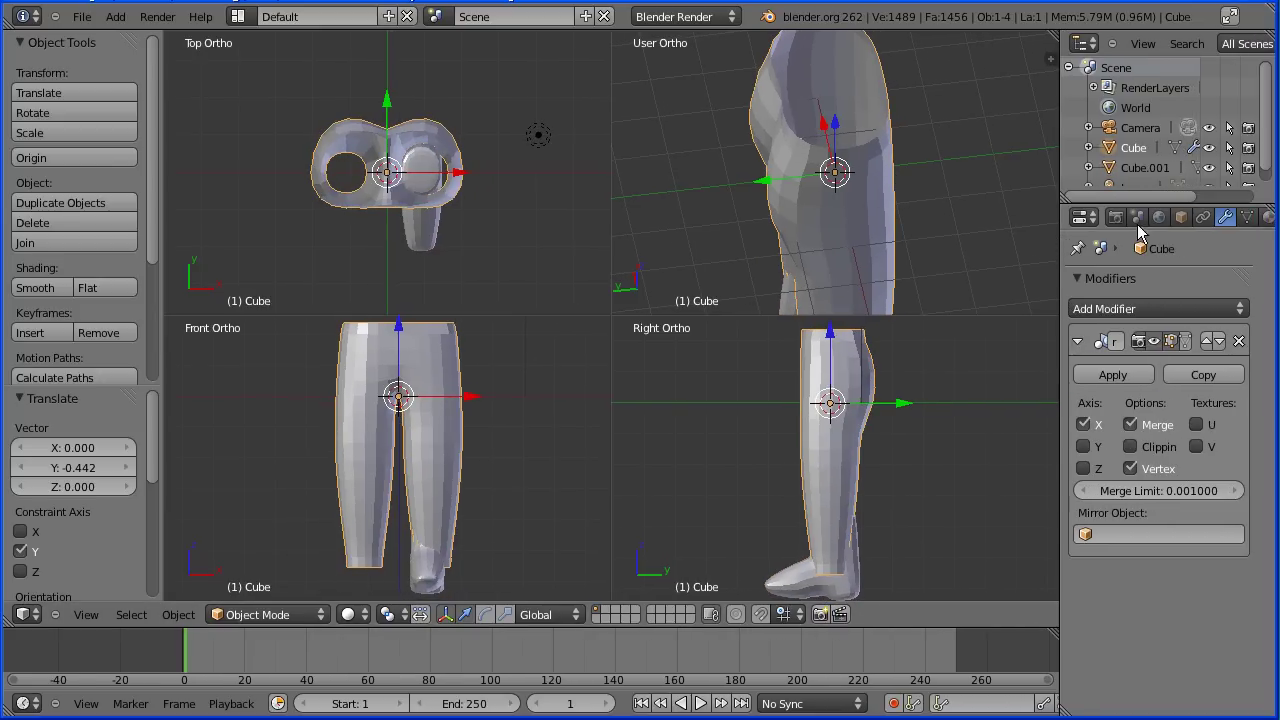
left_click(1268, 217)
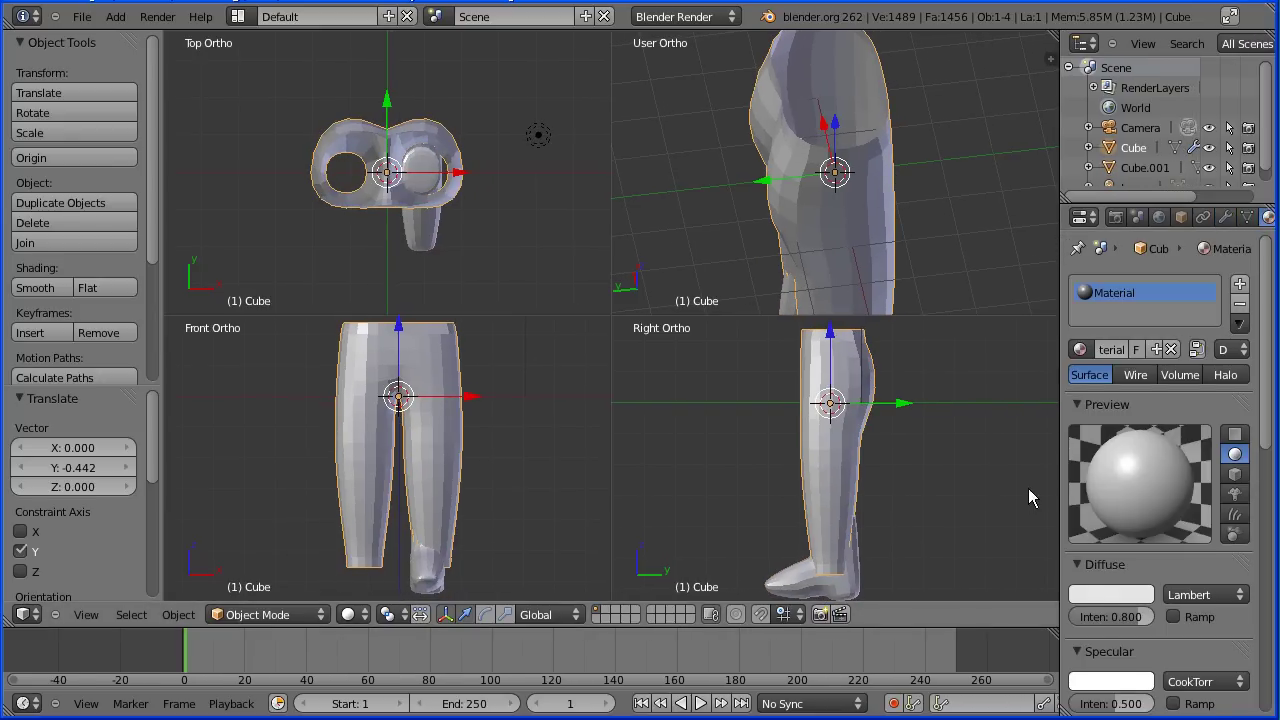
left_click(1106, 596)
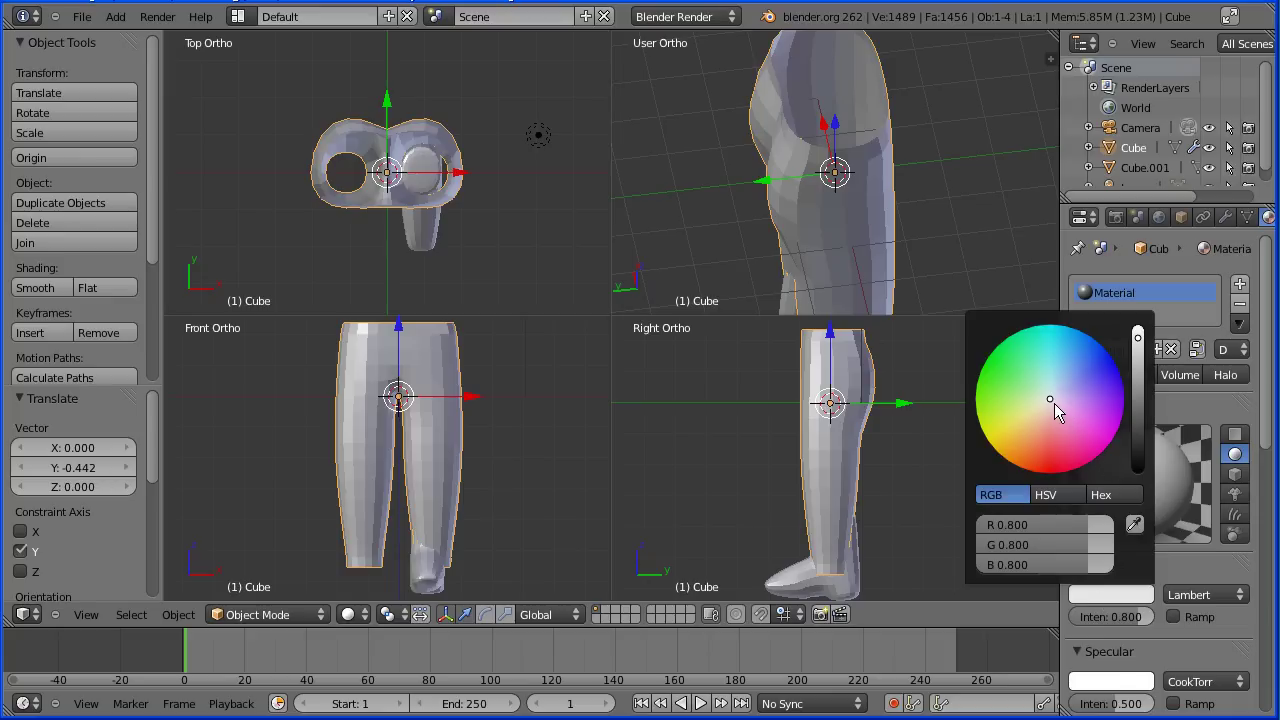
left_click_drag(1052, 395, 1046, 494)
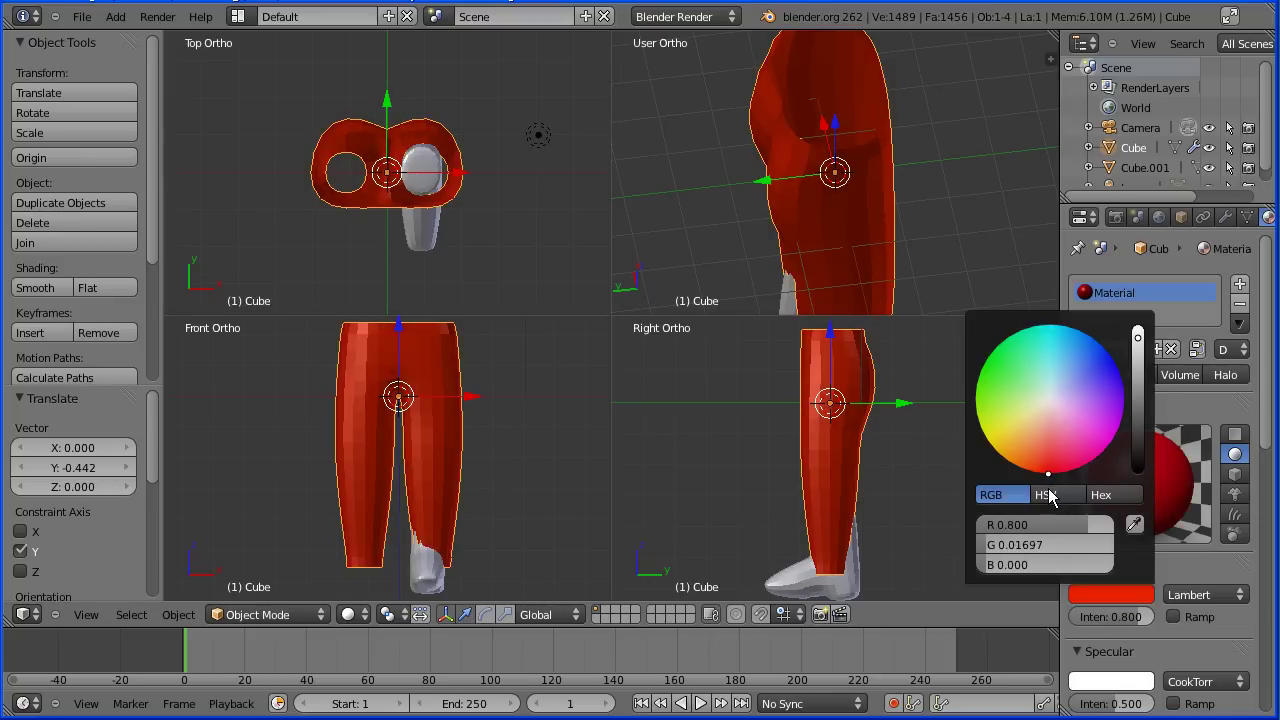
Set the boot's diffuse material colour to cyan.
right_click(433, 581)
right_click(433, 581)
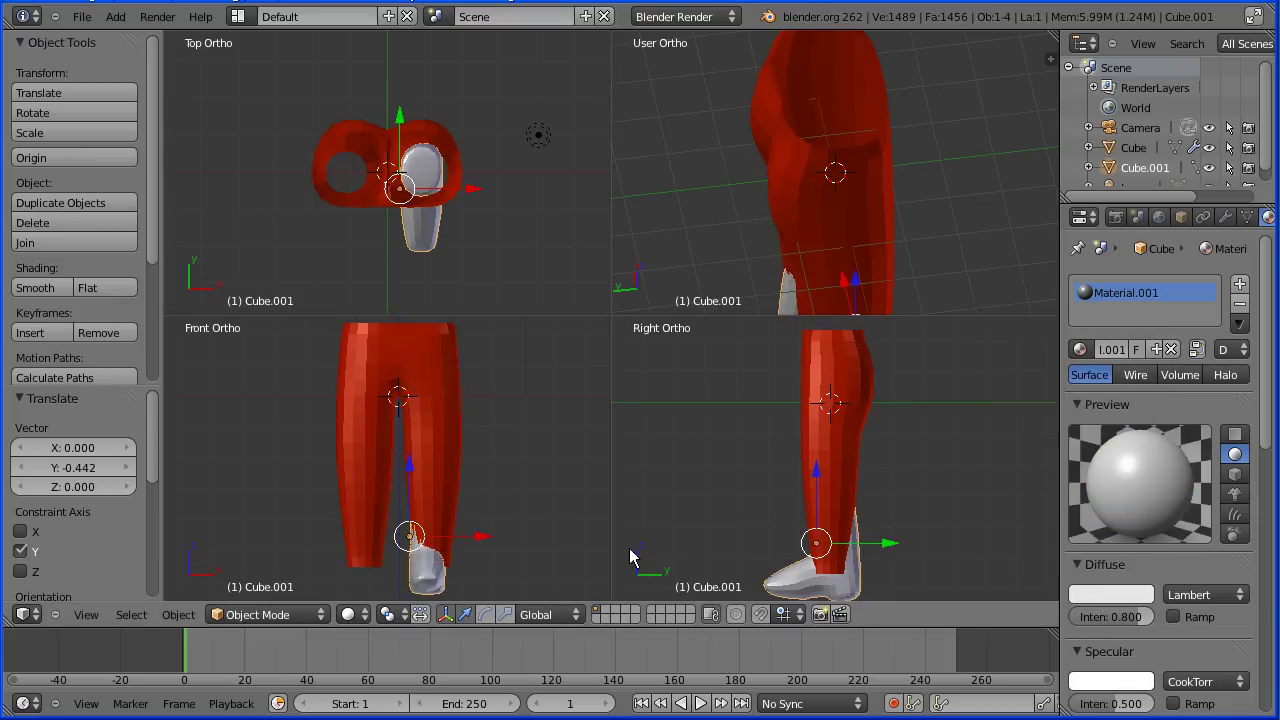
left_click(1111, 596)
left_click_drag(1050, 397, 1046, 312)
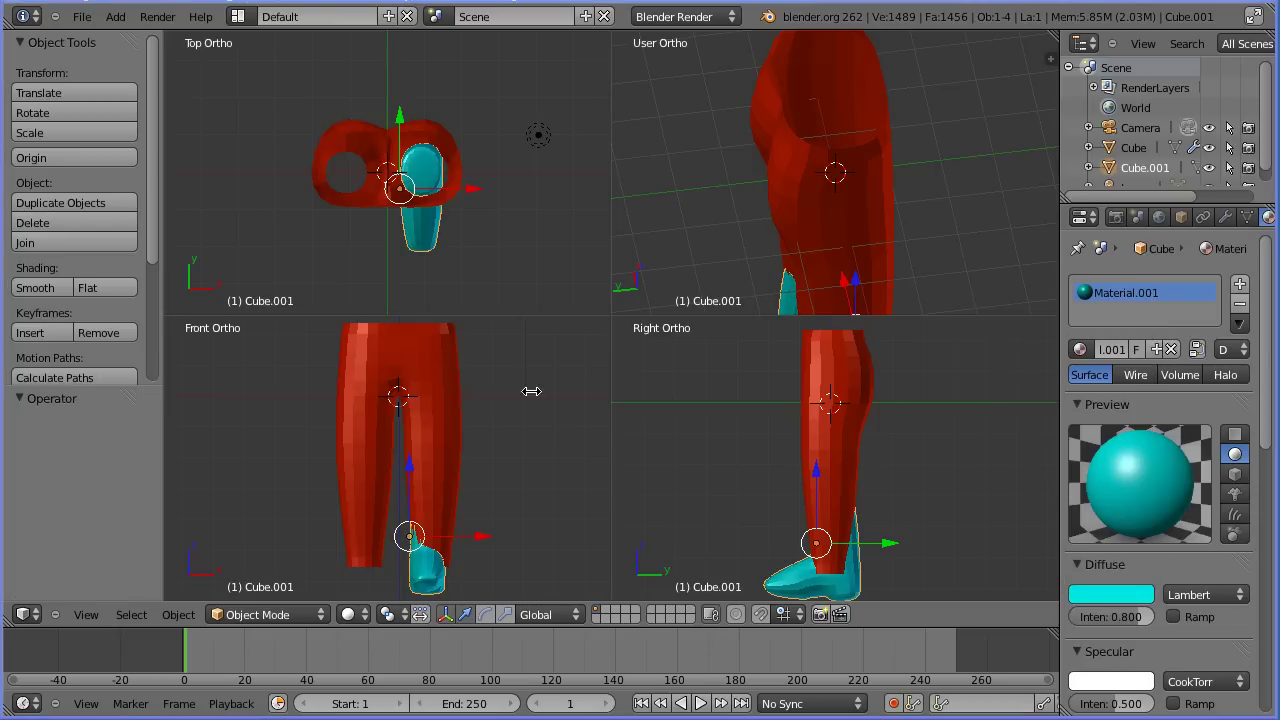
Zoom out and pan the front, side and perspective views upward, then orbit the perspective view toward the front of the legs.
scroll(520, 440, "down", 1)
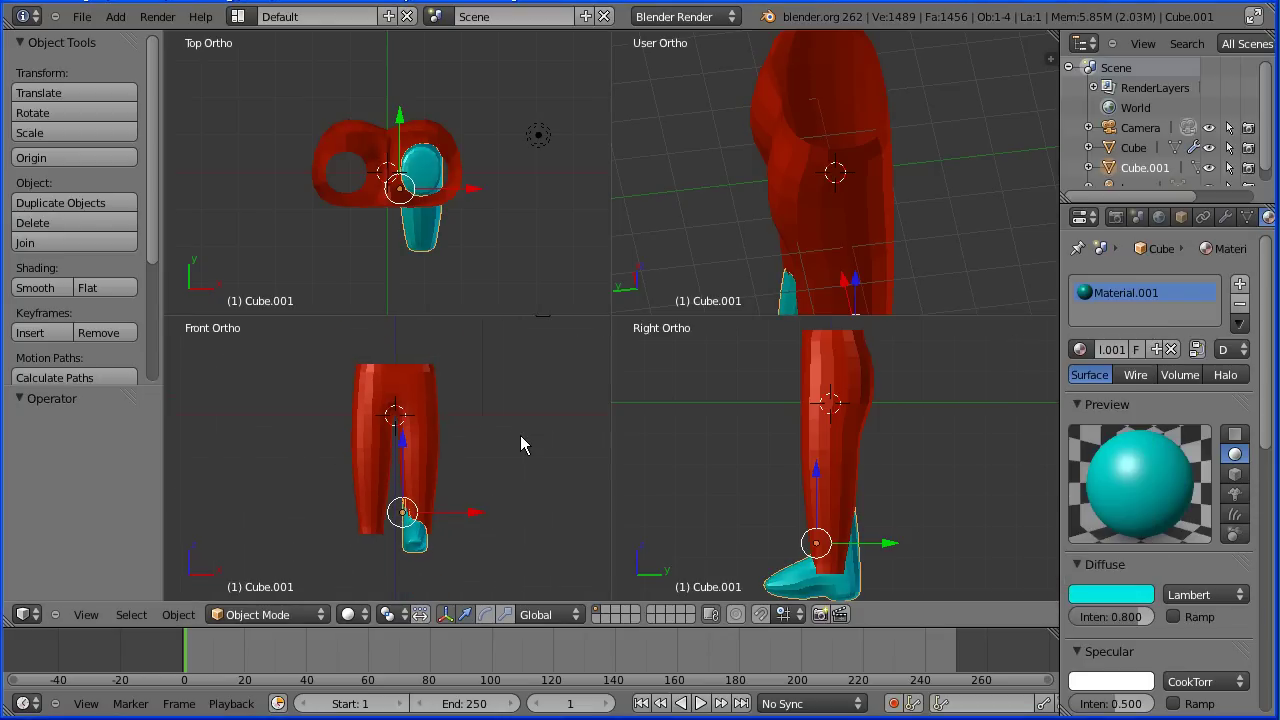
scroll(683, 438, "down", 2)
scroll(684, 185, "down", 3)
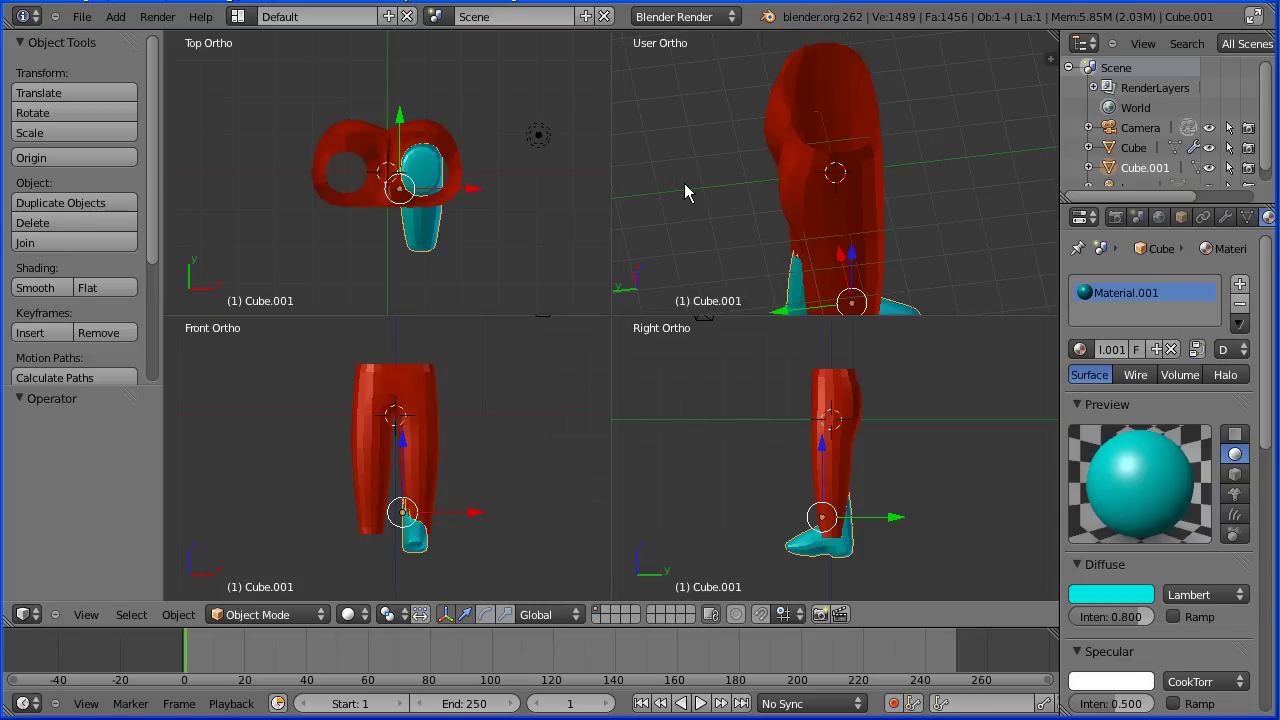
scroll(685, 185, "down", 2)
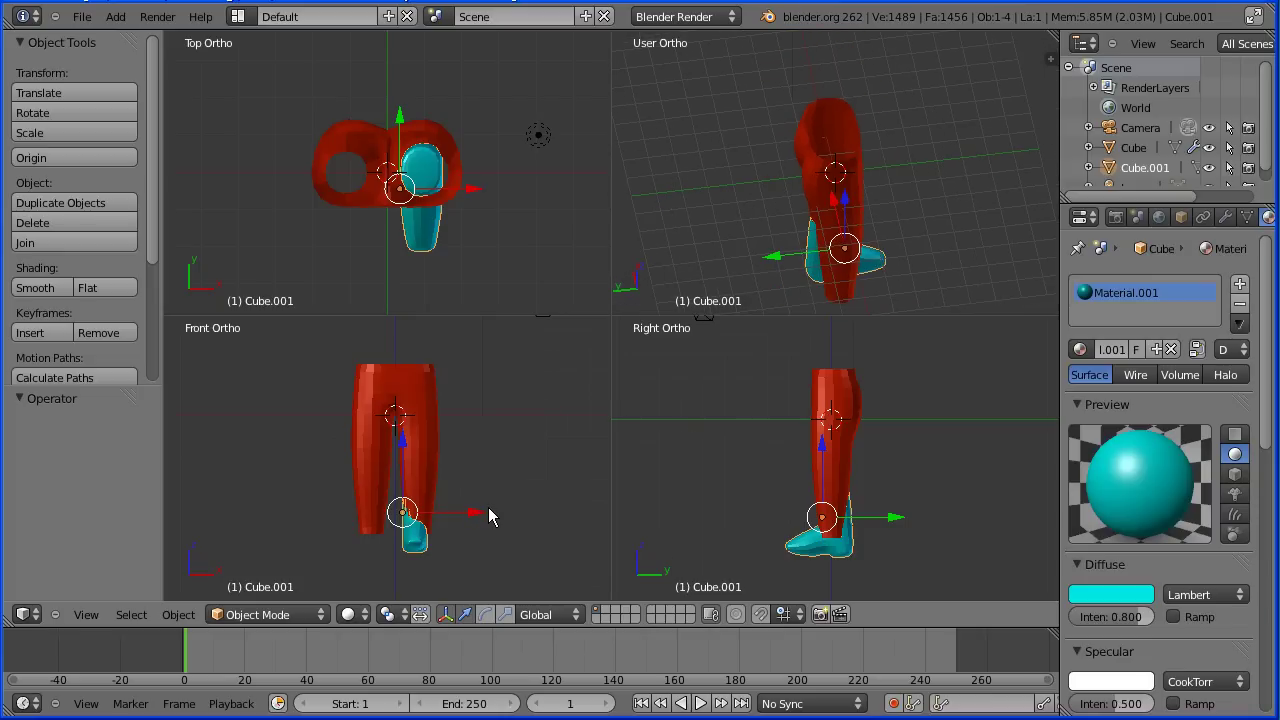
middle_click_drag(505, 495, 494, 451, "shift")
middle_click_drag(720, 504, 727, 452, "shift")
middle_click_drag(744, 277, 740, 181, "shift")
middle_click_drag(957, 221, 771, 126)
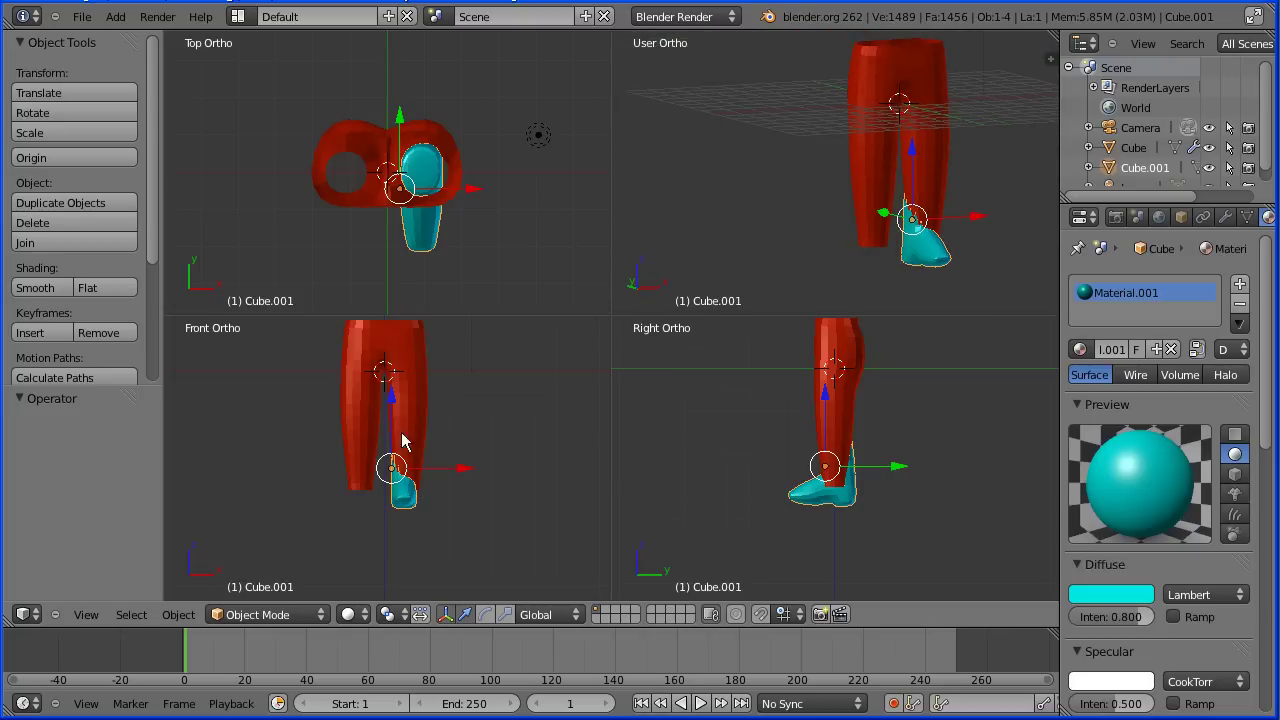
Move the cyan boot down below the trouser leg and scale it to 1.2 along X.
key("g")
key("z")
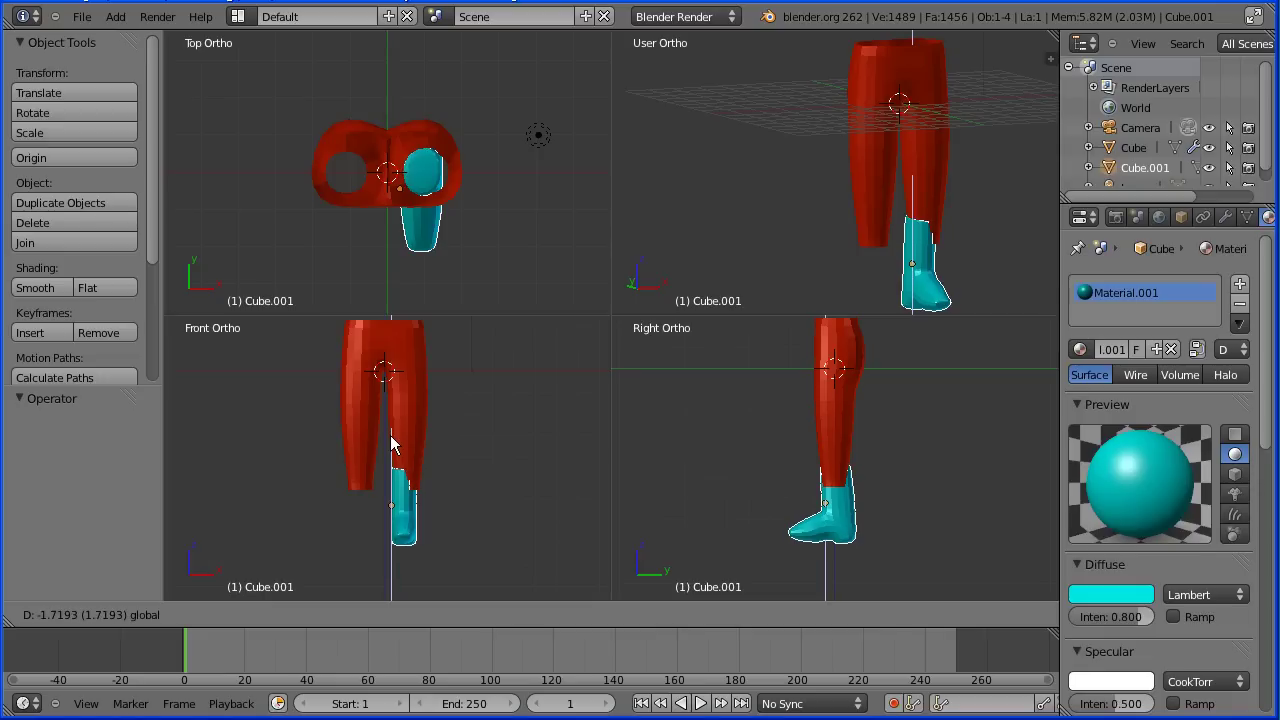
left_click(392, 452)
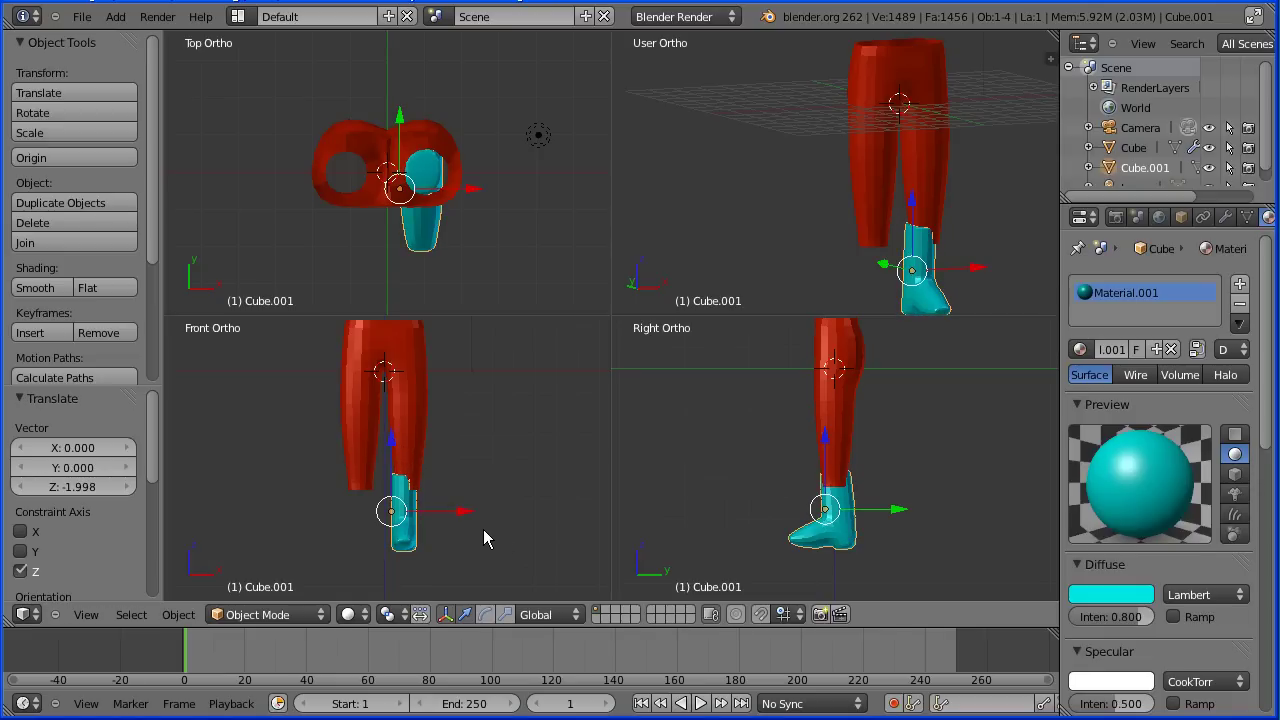
key("s")
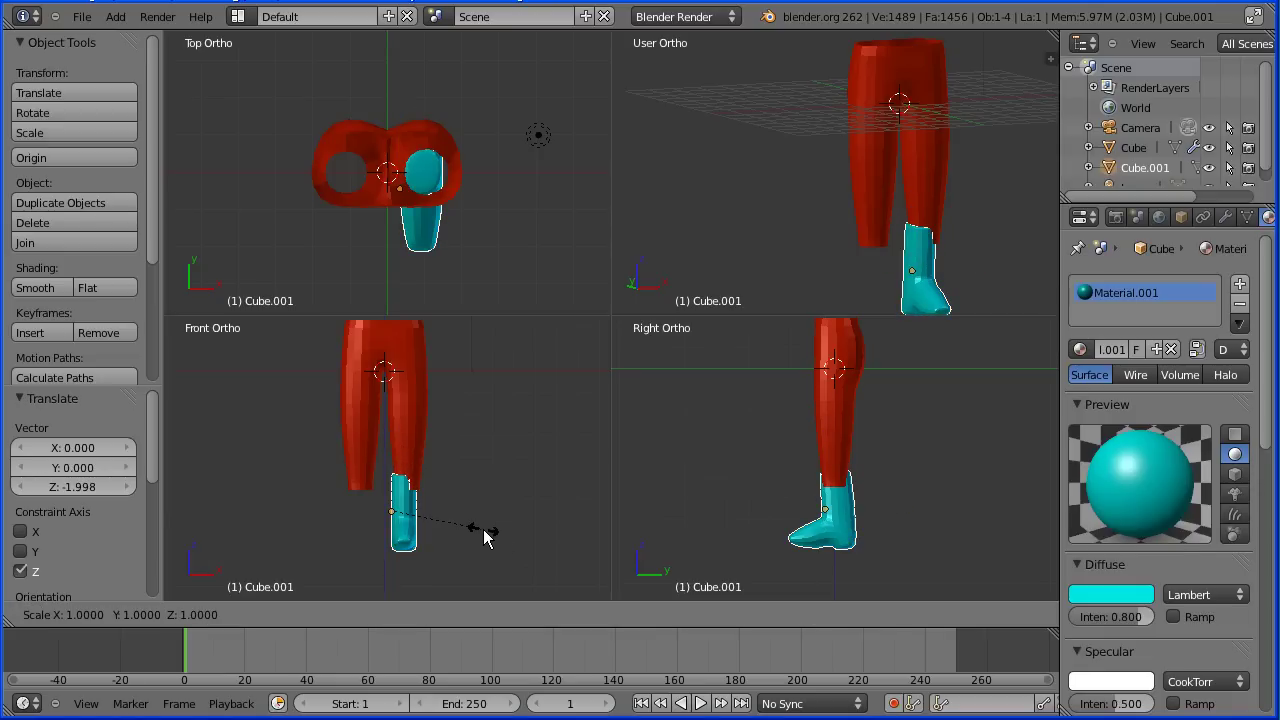
key("x")
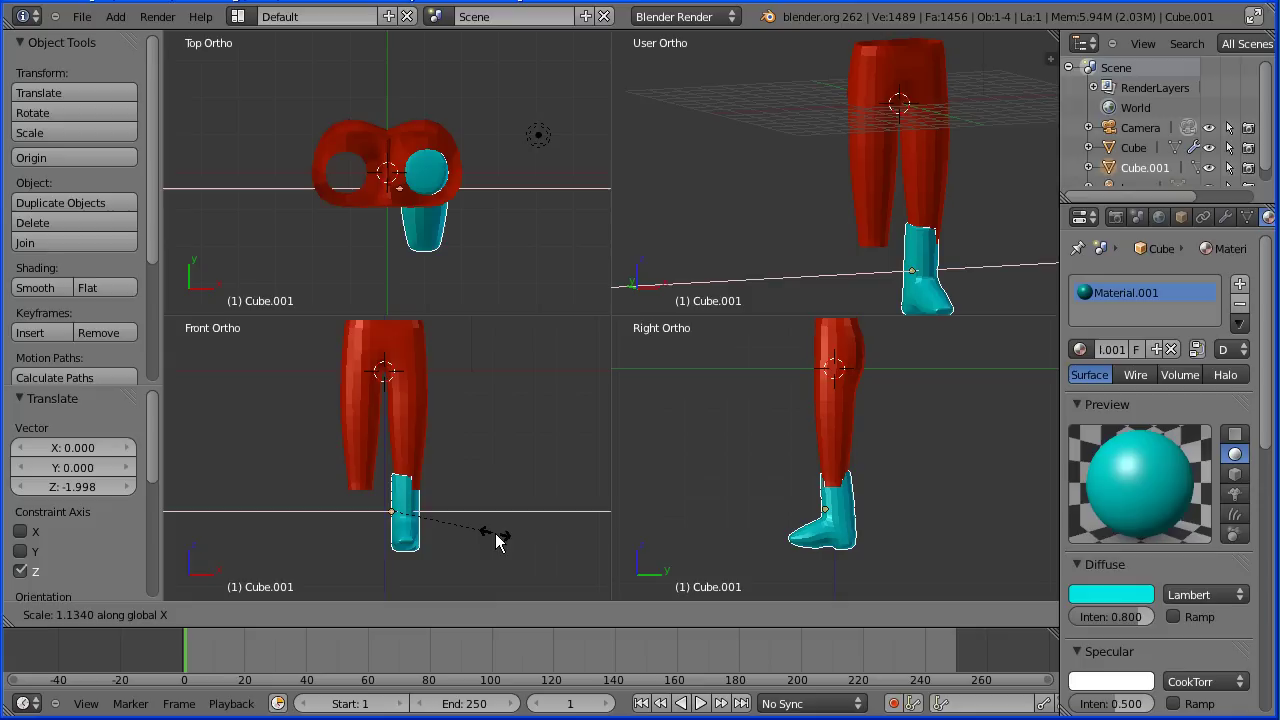
type("1.2")
key("Return")
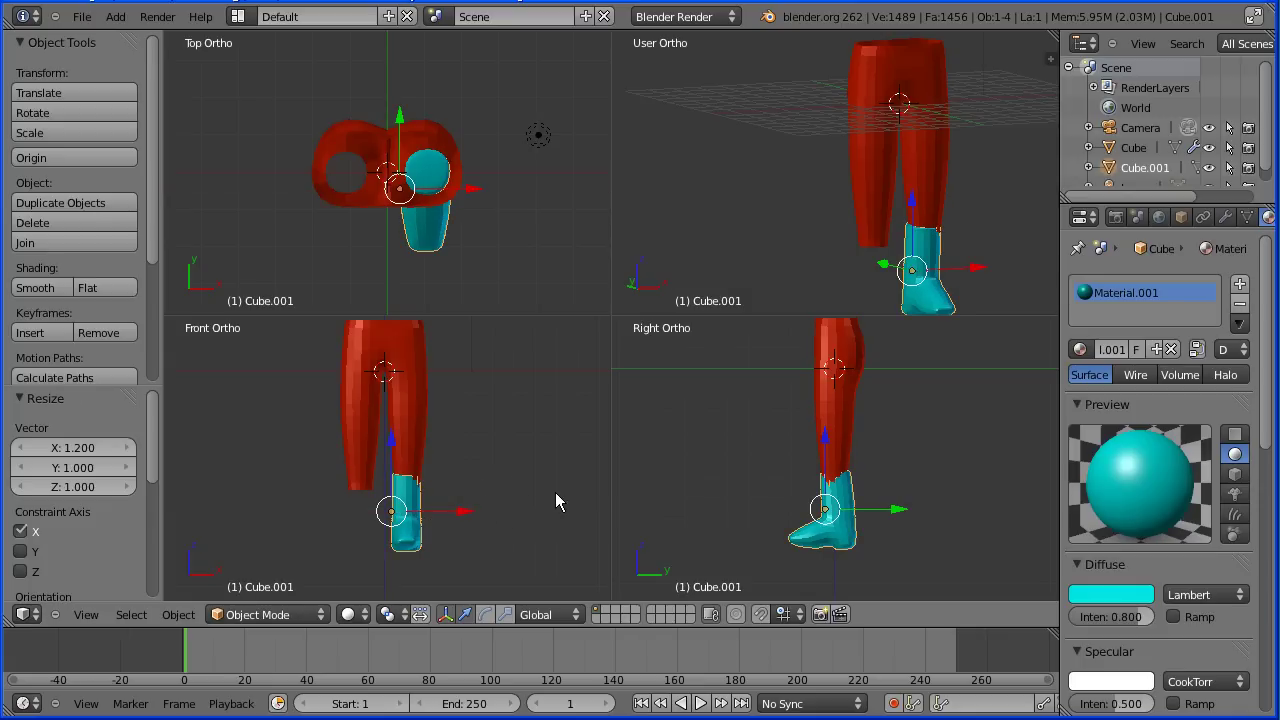
Nudge the boot slightly along Z and X so it sits snugly at the leg's bottom.
key("g")
key("z")
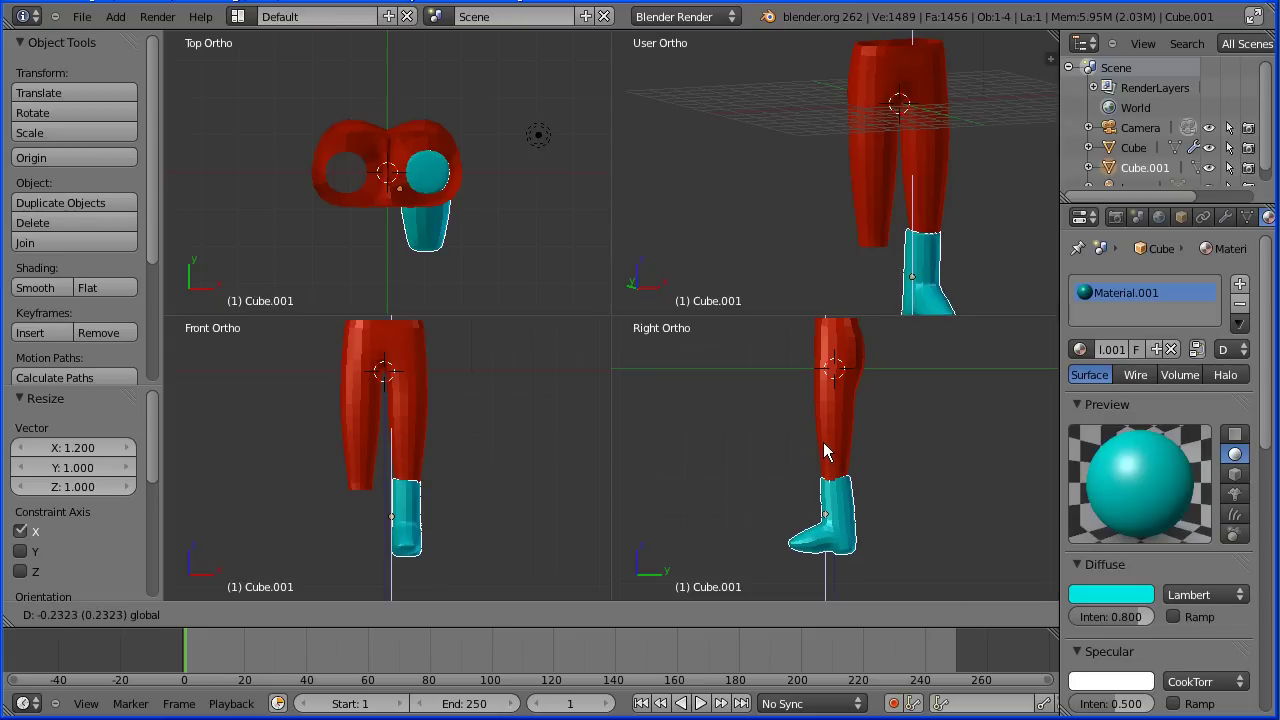
left_click(820, 450)
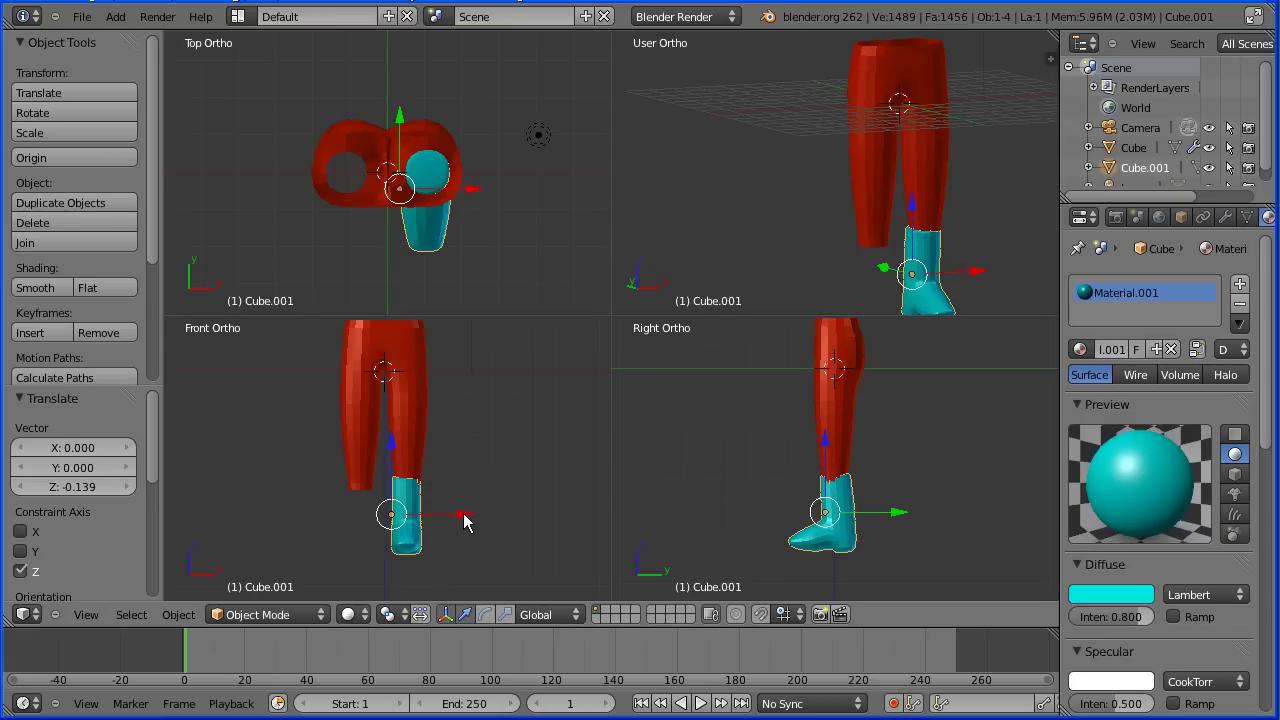
key("g")
key("x")
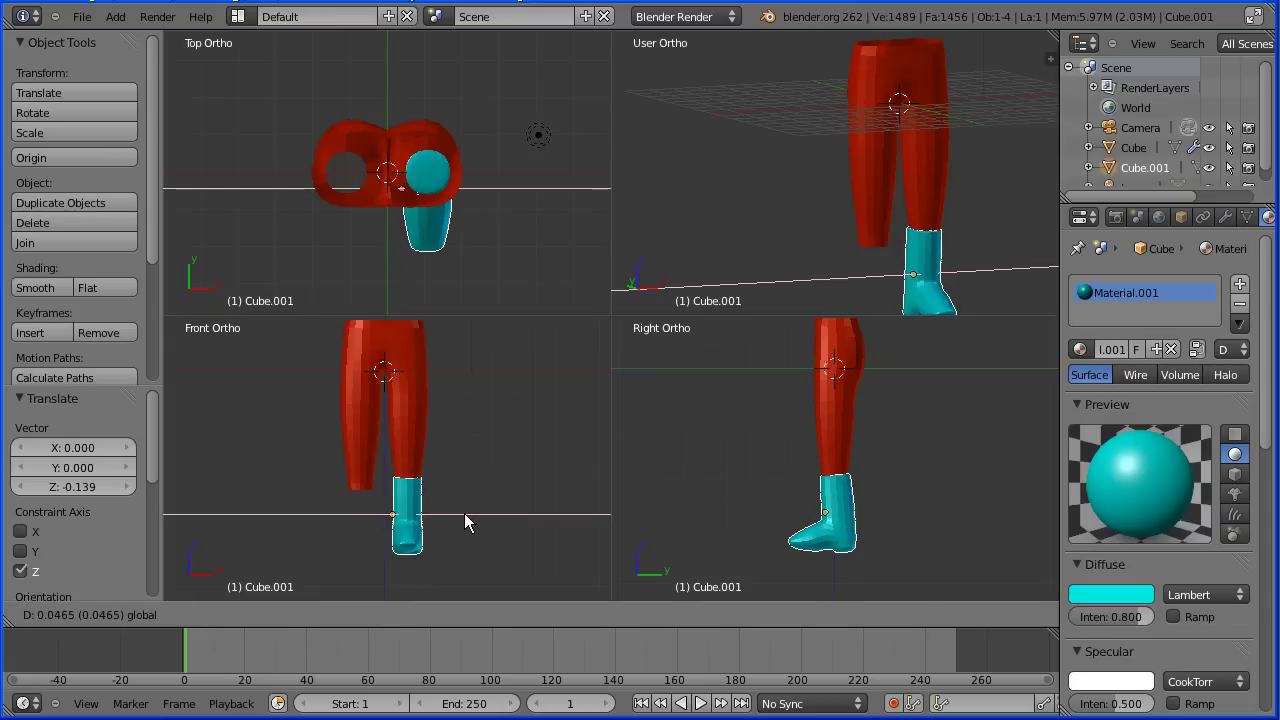
left_click(464, 513)
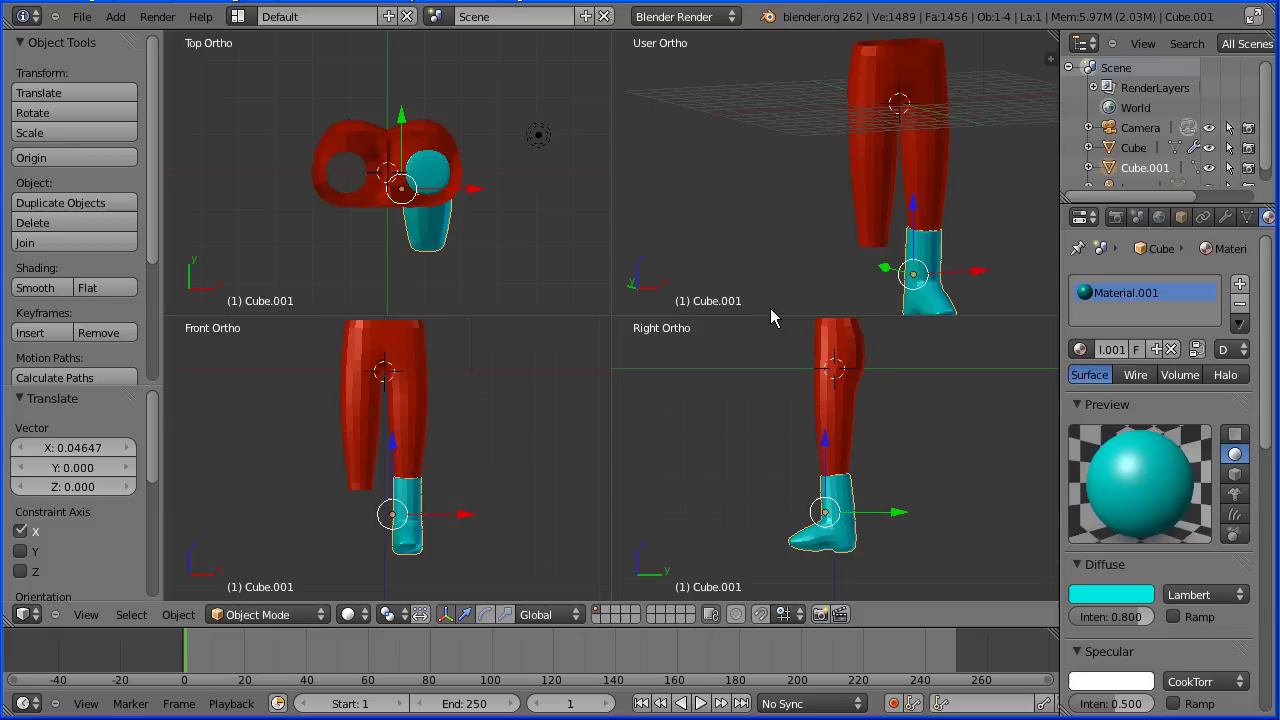
middle_click_drag(958, 272, 687, 224)
middle_click_drag(975, 262, 956, 237)
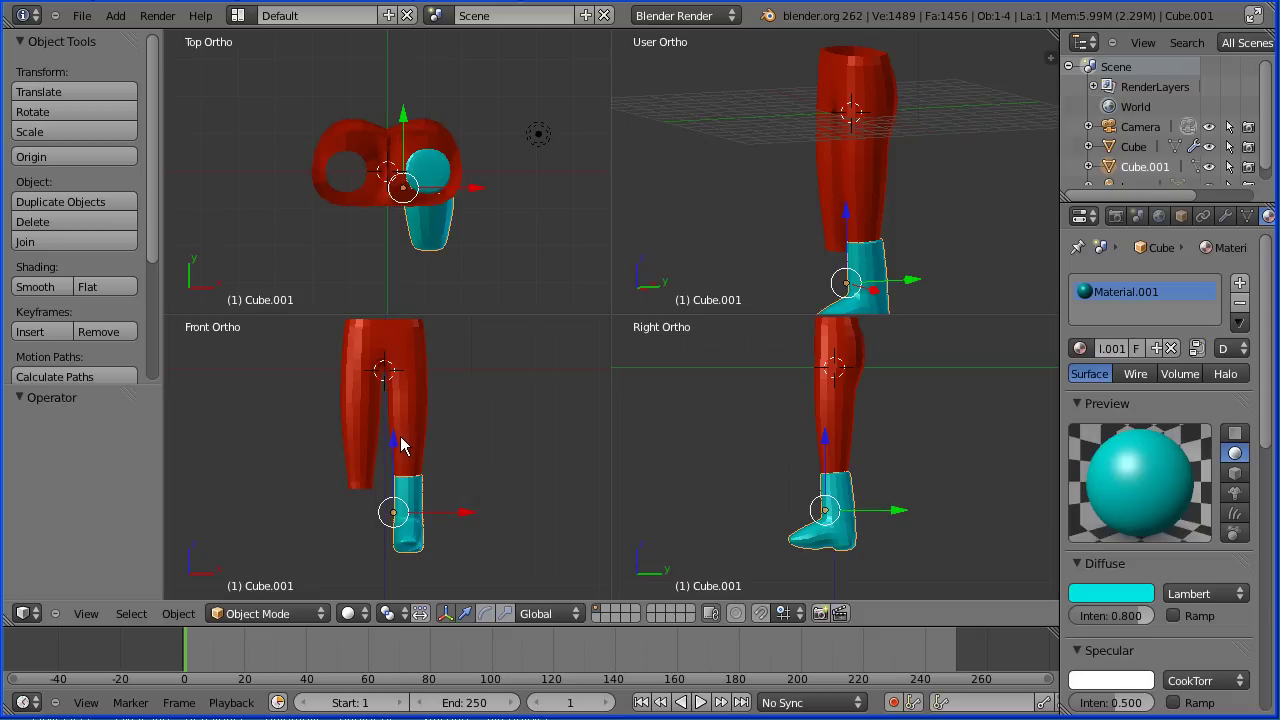
right_click(416, 528)
right_click(403, 410)
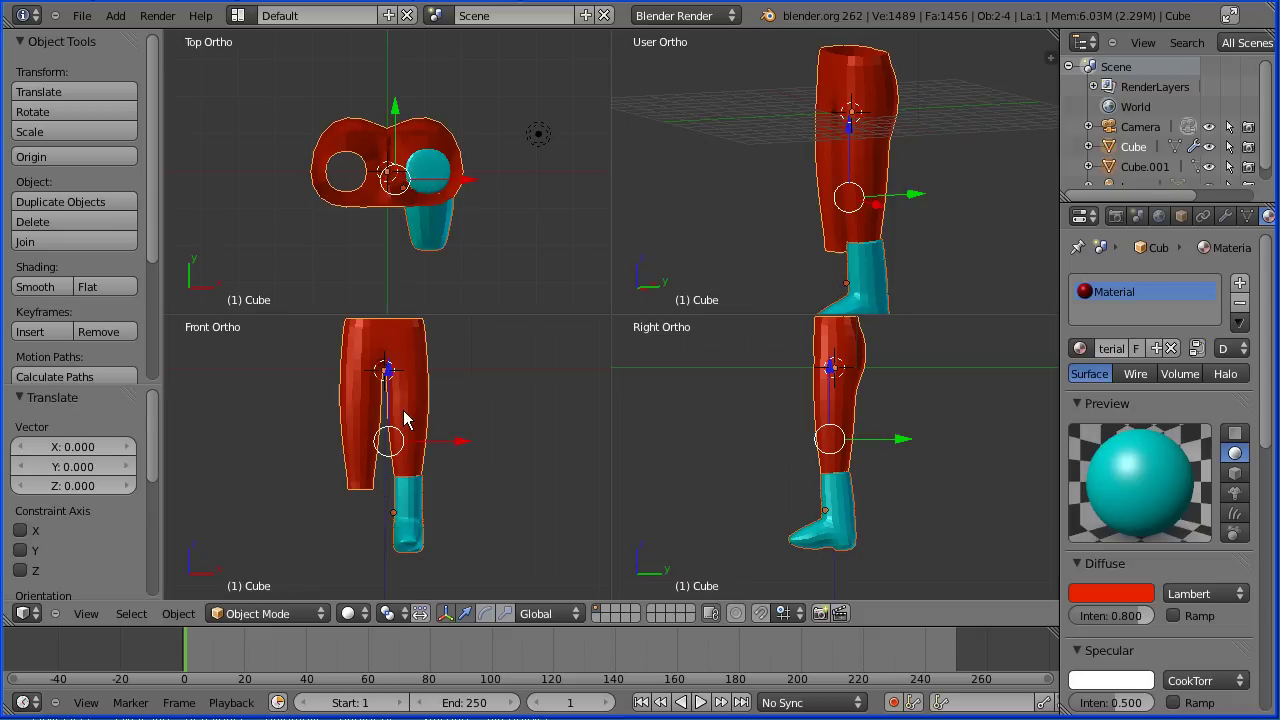
left_click(64, 242)
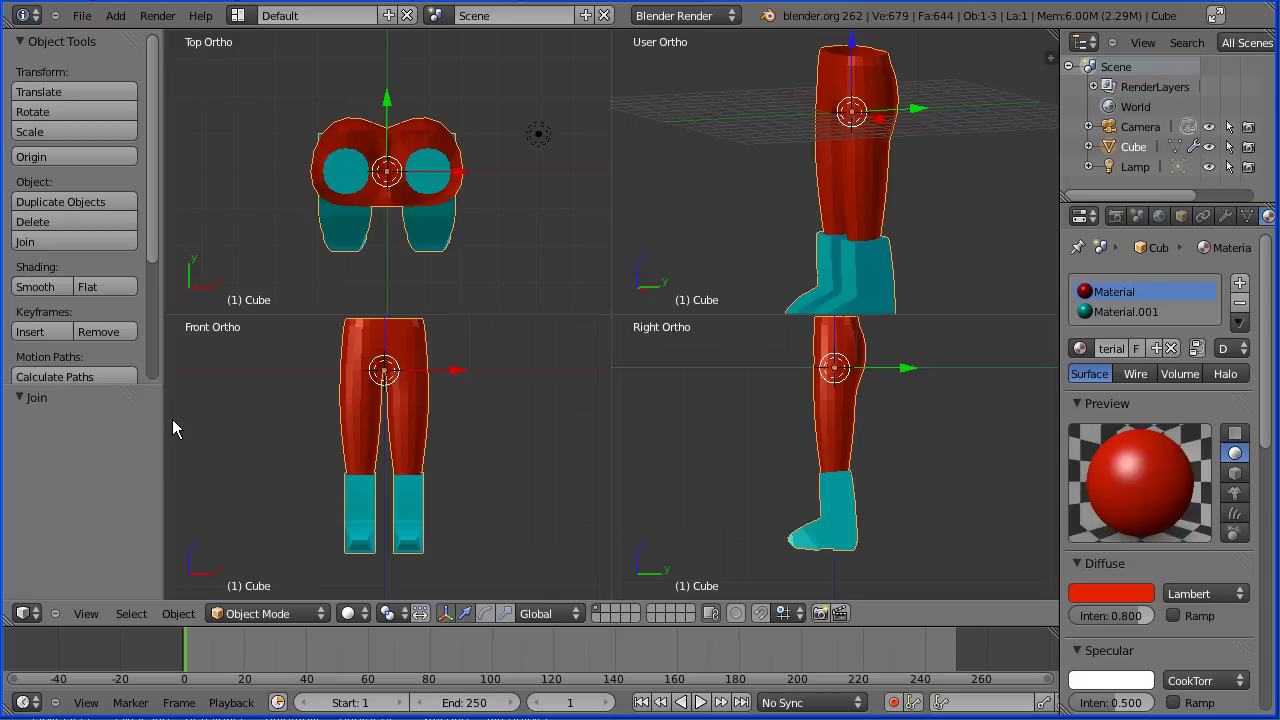
key("ctrl+z")
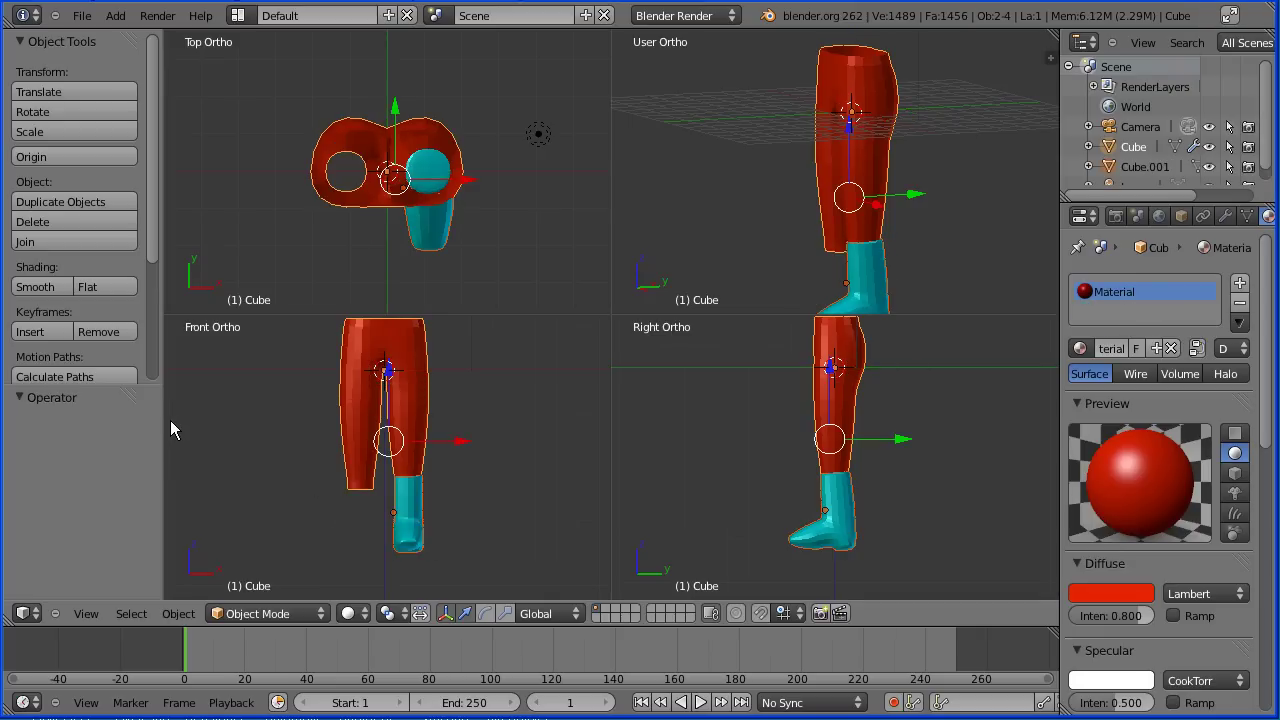
Apply the boot's Subsurf modifier, then join the boot and the red leg into one mesh.
right_click(402, 515)
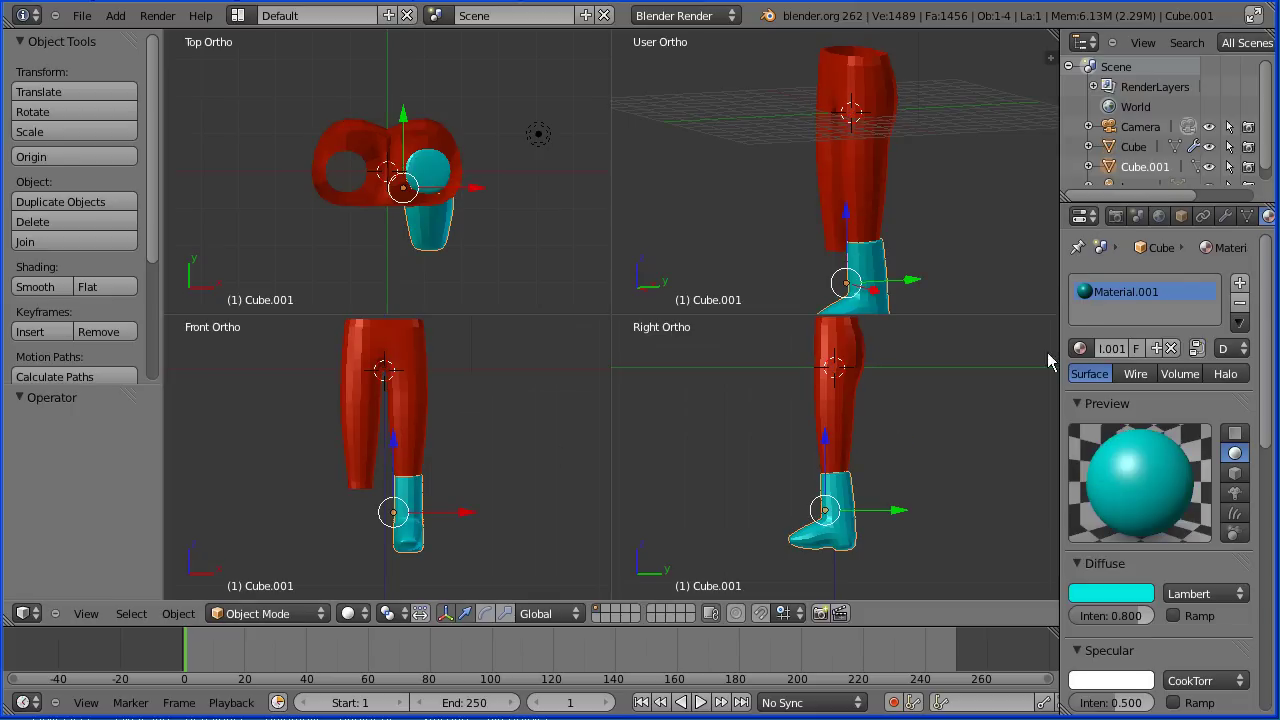
left_click(1226, 216)
left_click(1113, 374)
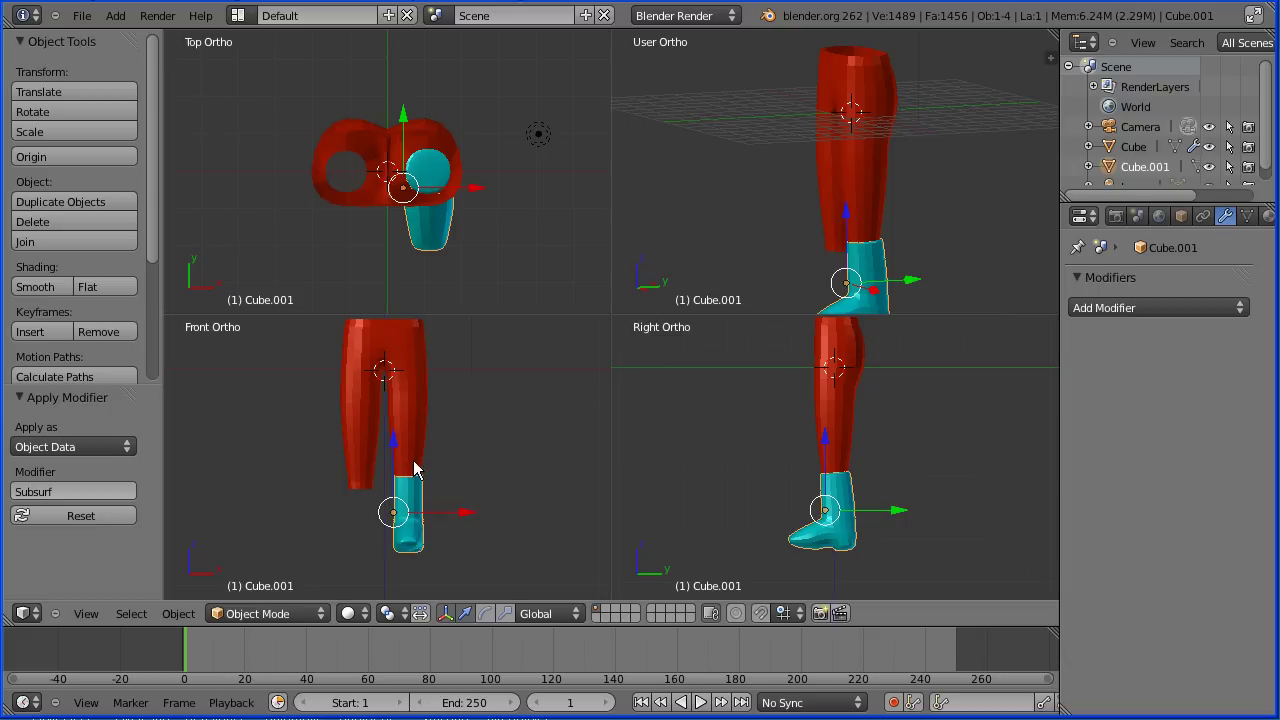
right_click(408, 415)
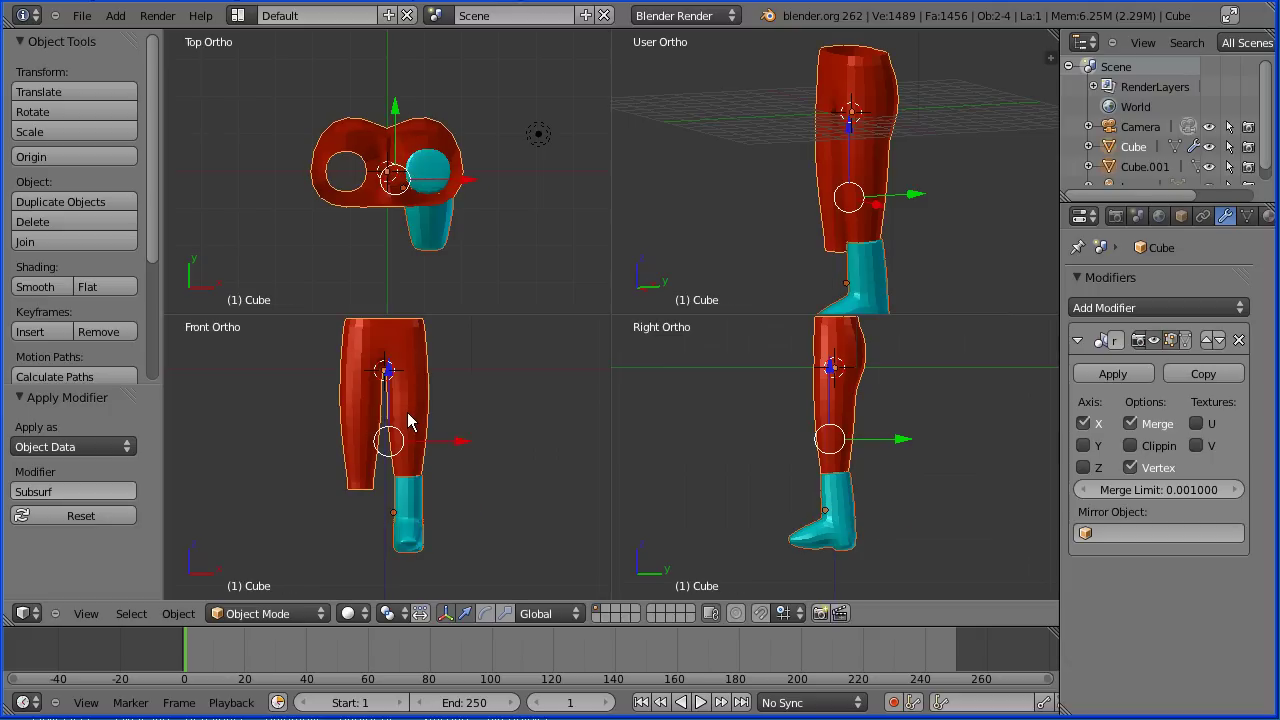
left_click(66, 242)
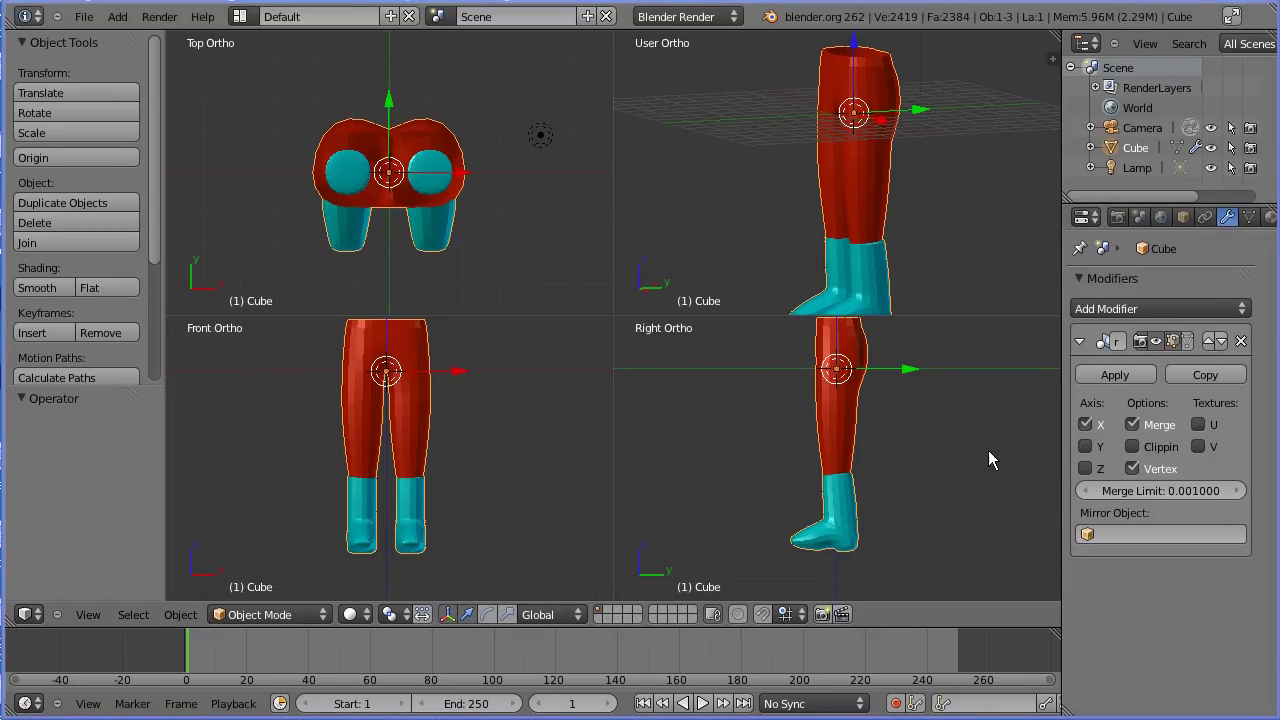
Apply the Mirror modifier, then show one zoomed-out perspective view instead of four.
left_click(1115, 376)
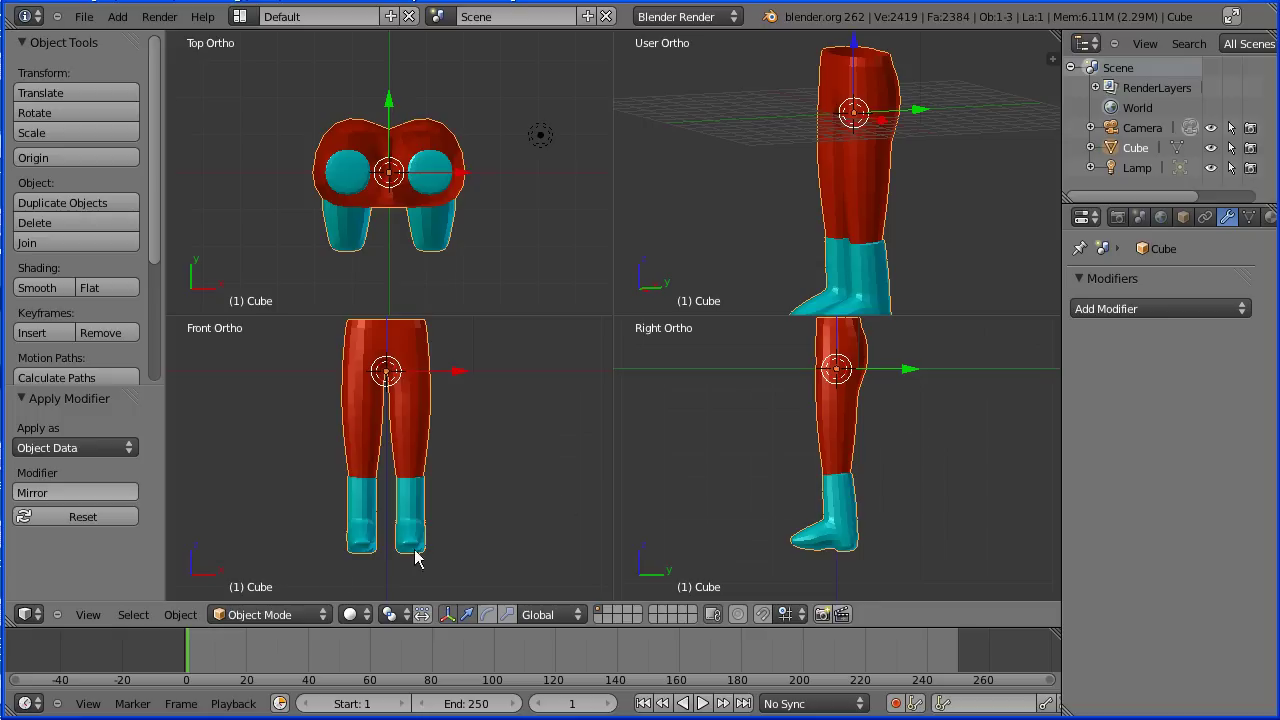
left_click(94, 617)
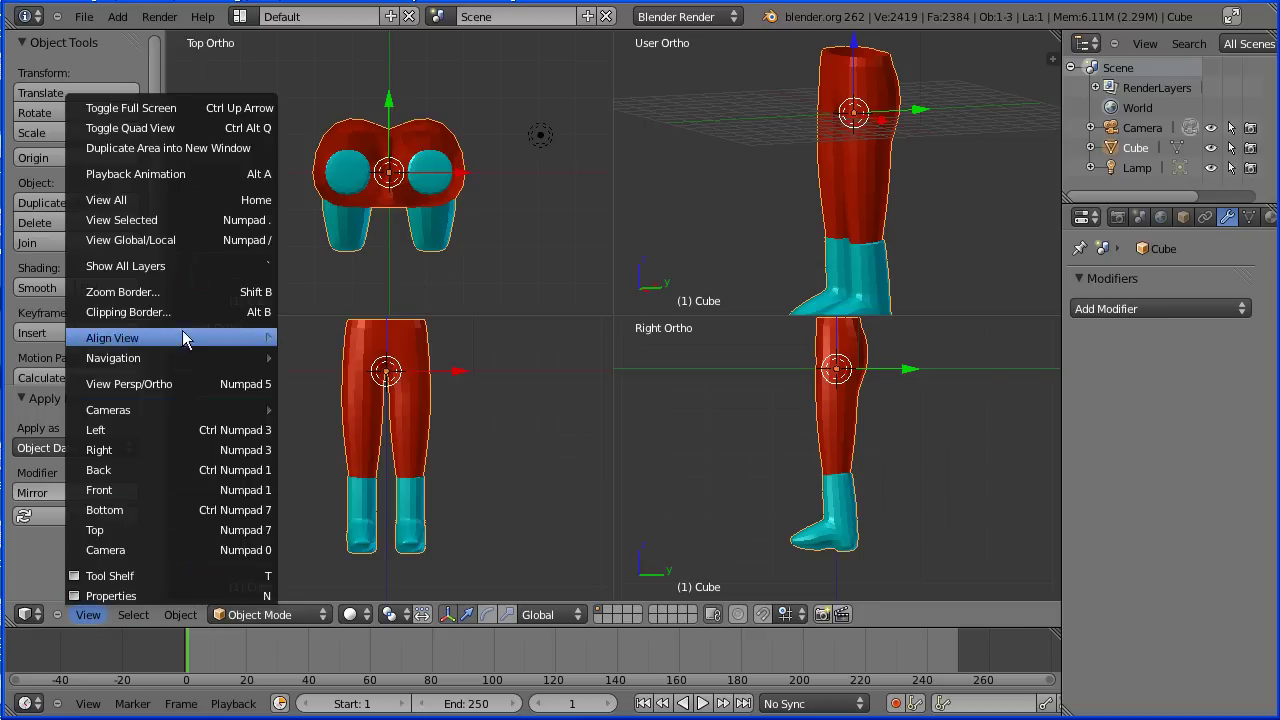
left_click(218, 127)
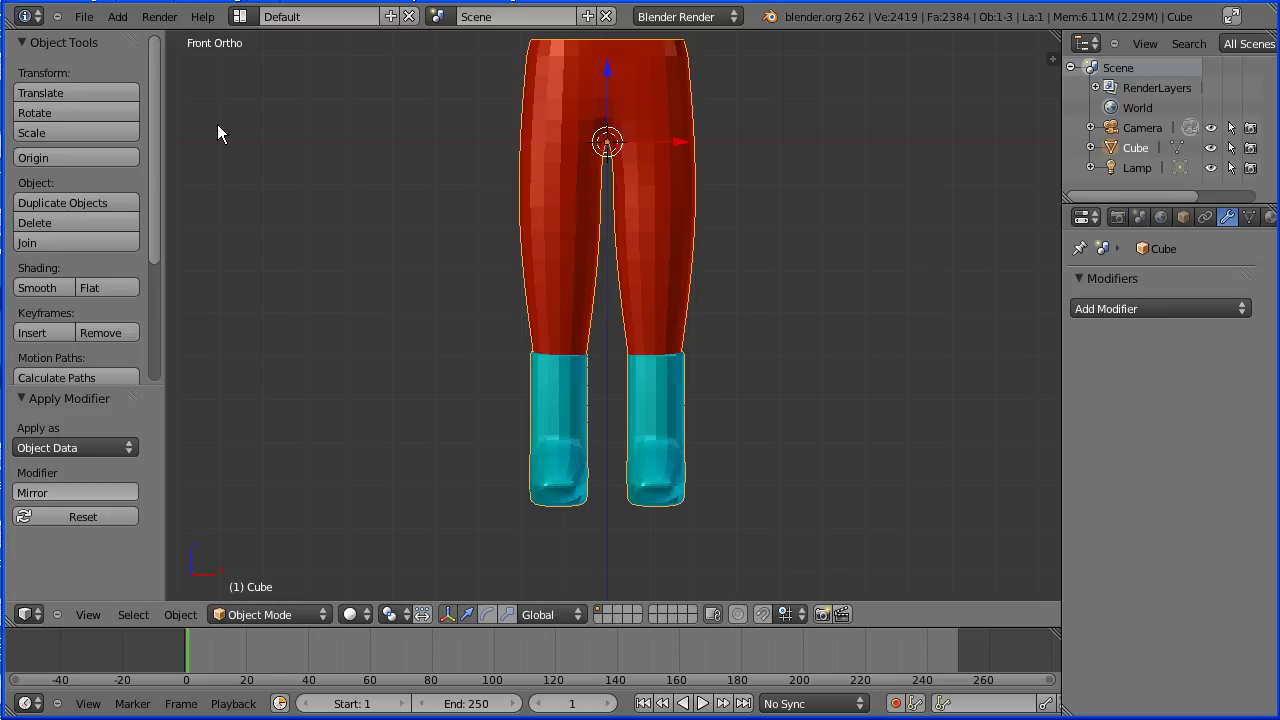
left_click(94, 616)
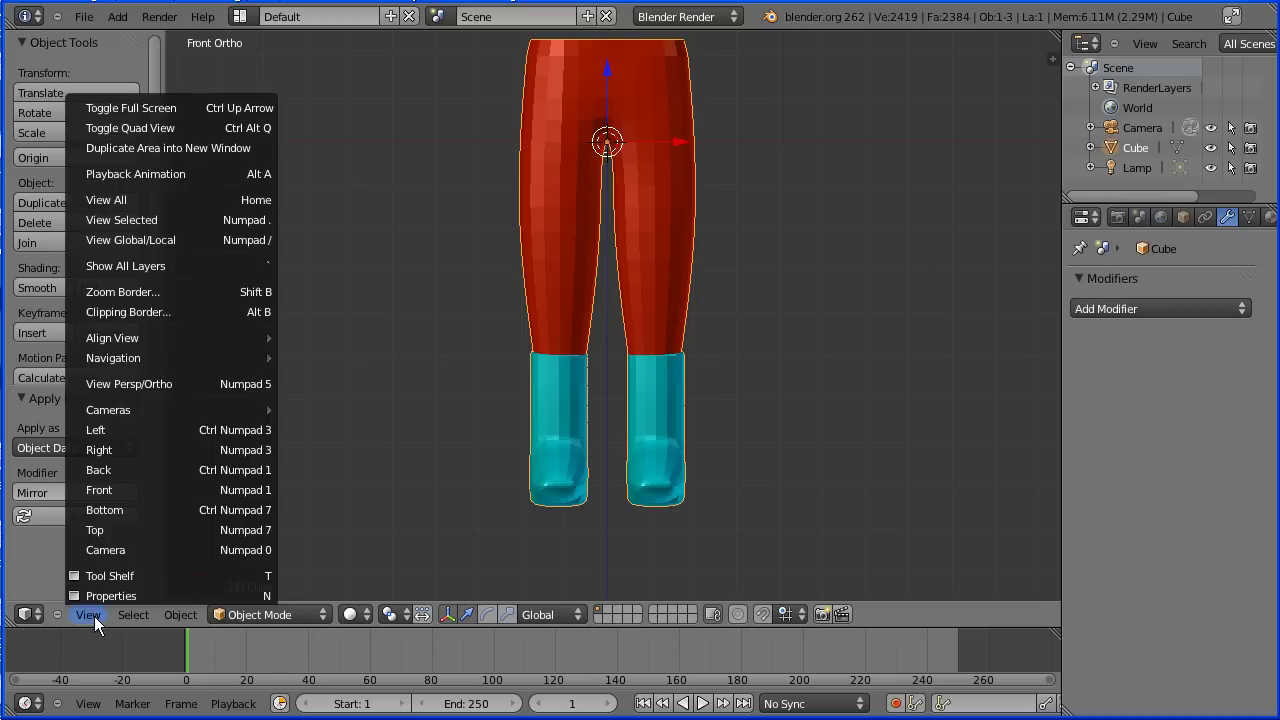
left_click(177, 384)
scroll(447, 370, "down", 2)
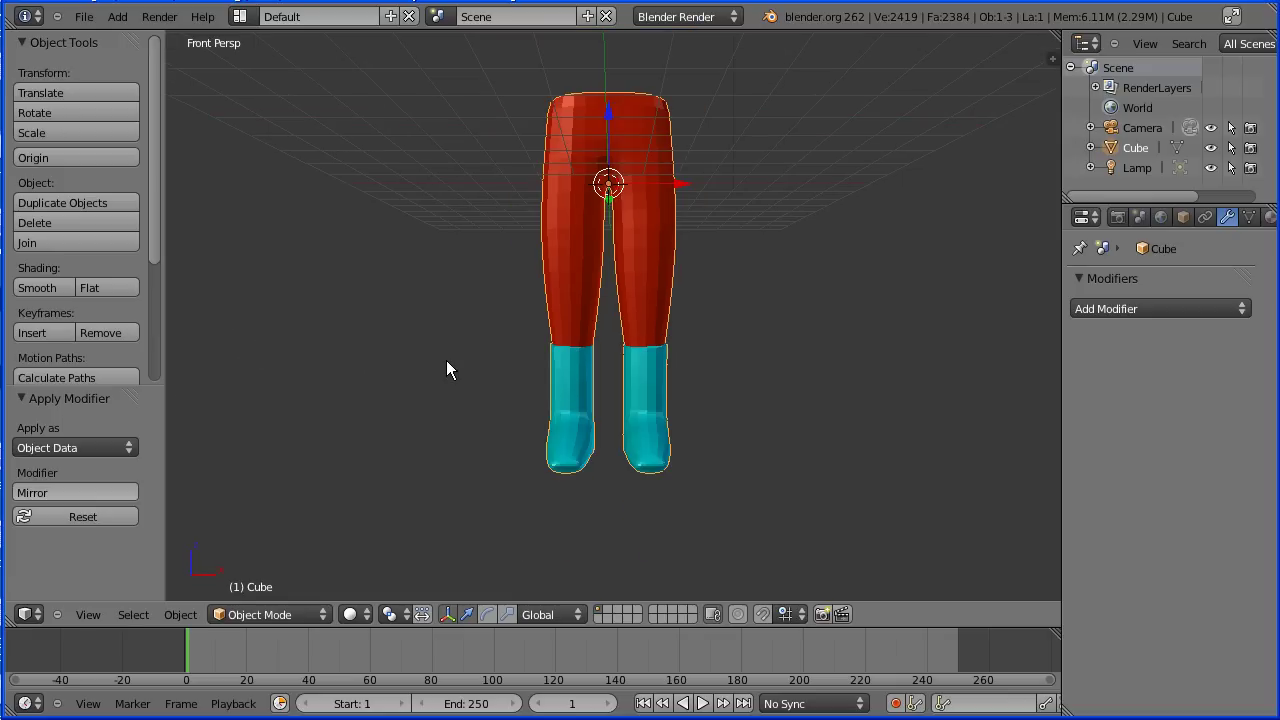